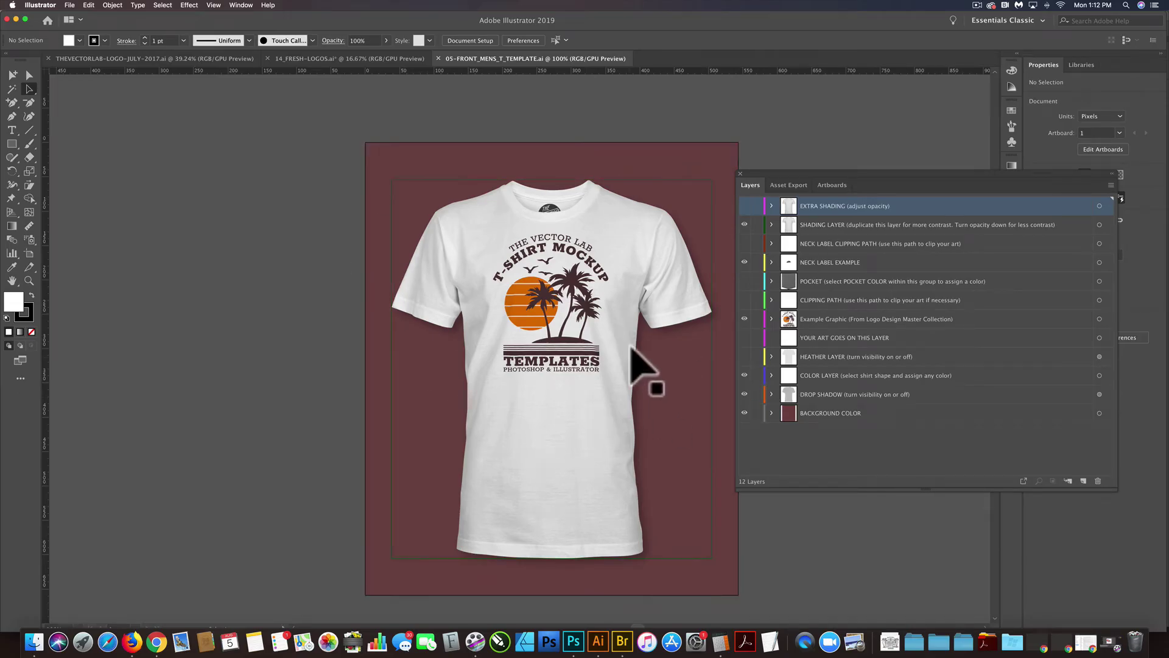
Switch to the 14_FRESH-LOGOS.ai document and select all of the Fresh Batch logo artwork
left_click(338, 58)
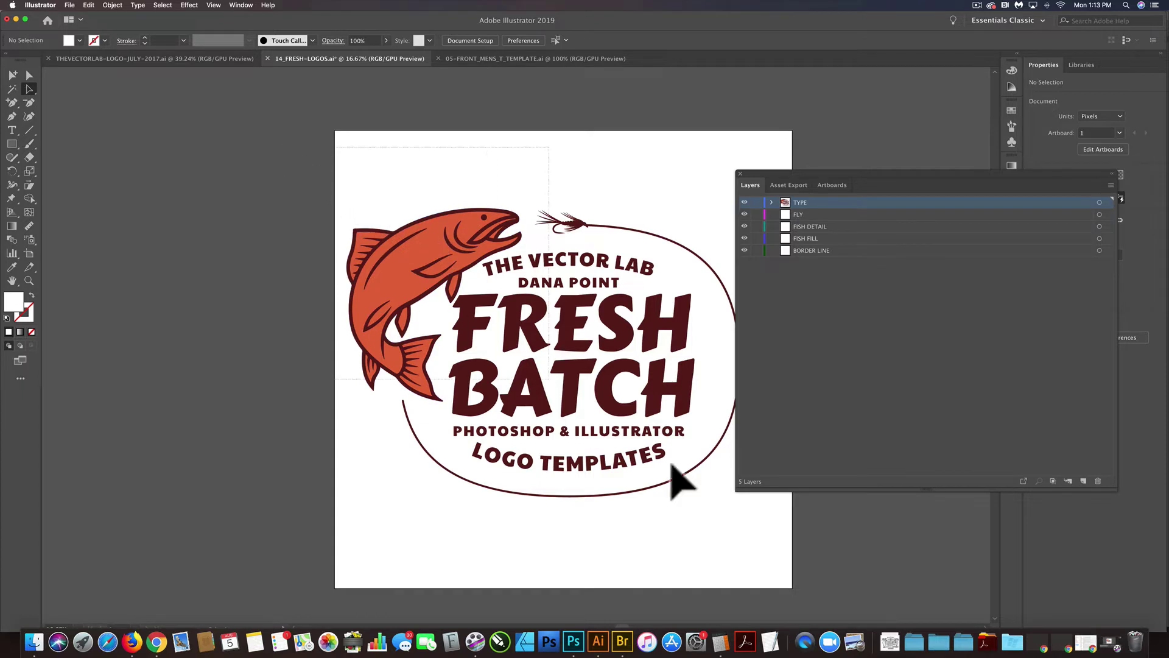
key("super+a")
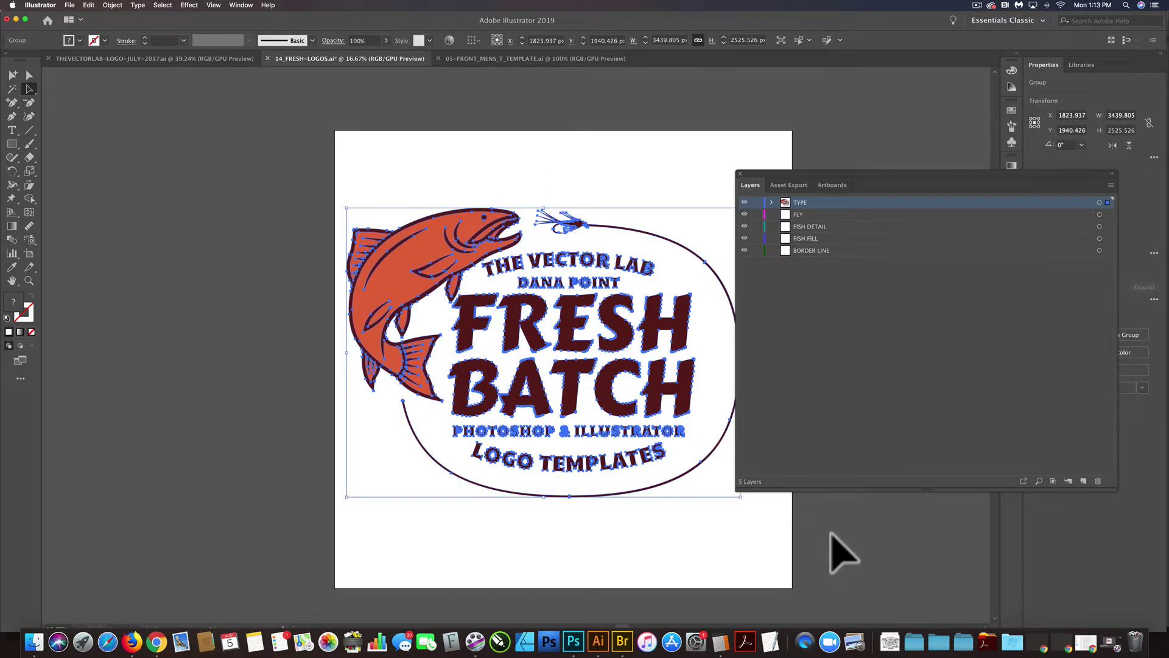
In the T-shirt template, hide the Example Graphic layer, then show and activate YOUR ART GOES ON THIS LAYER
left_click(472, 57)
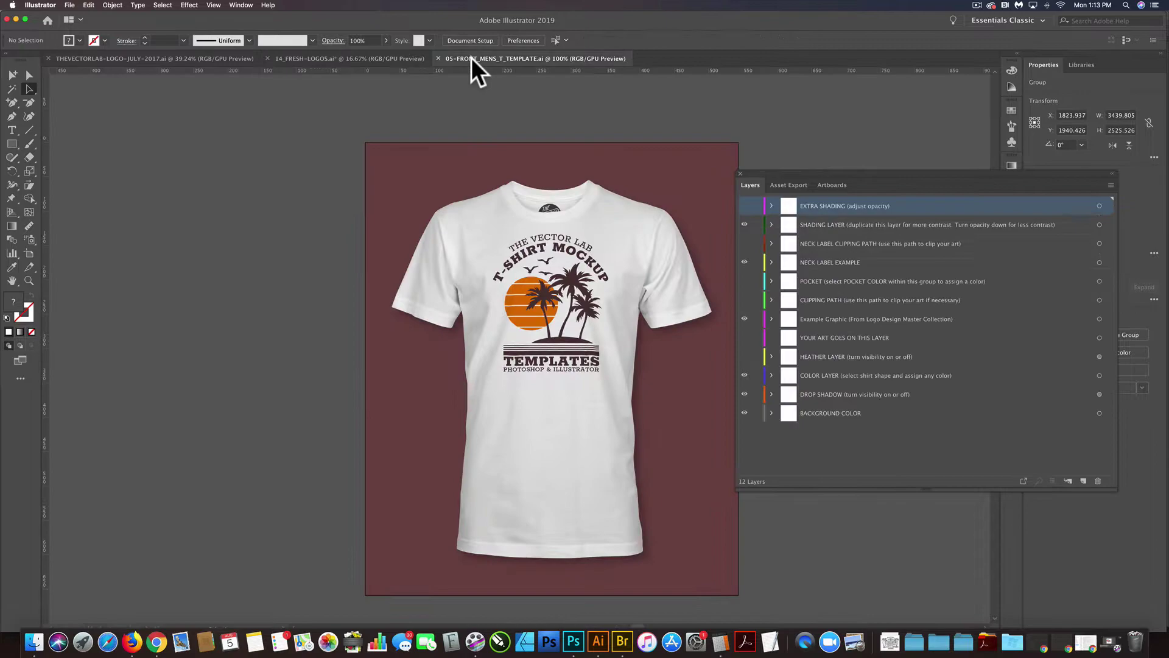
left_click(822, 318)
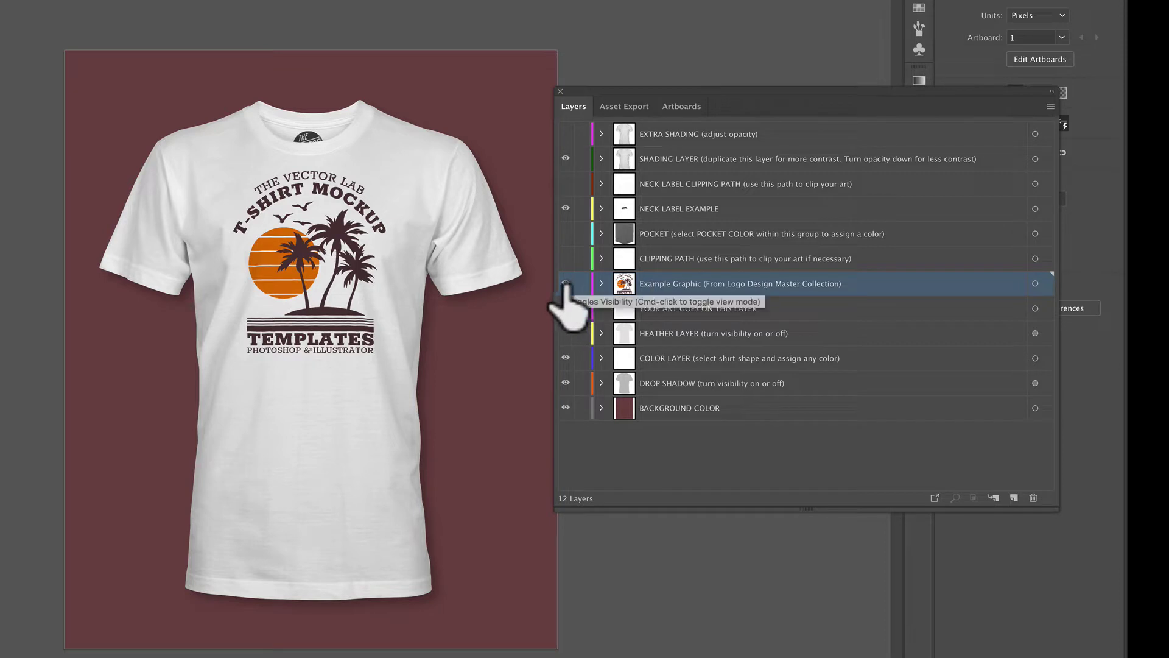
left_click(566, 283)
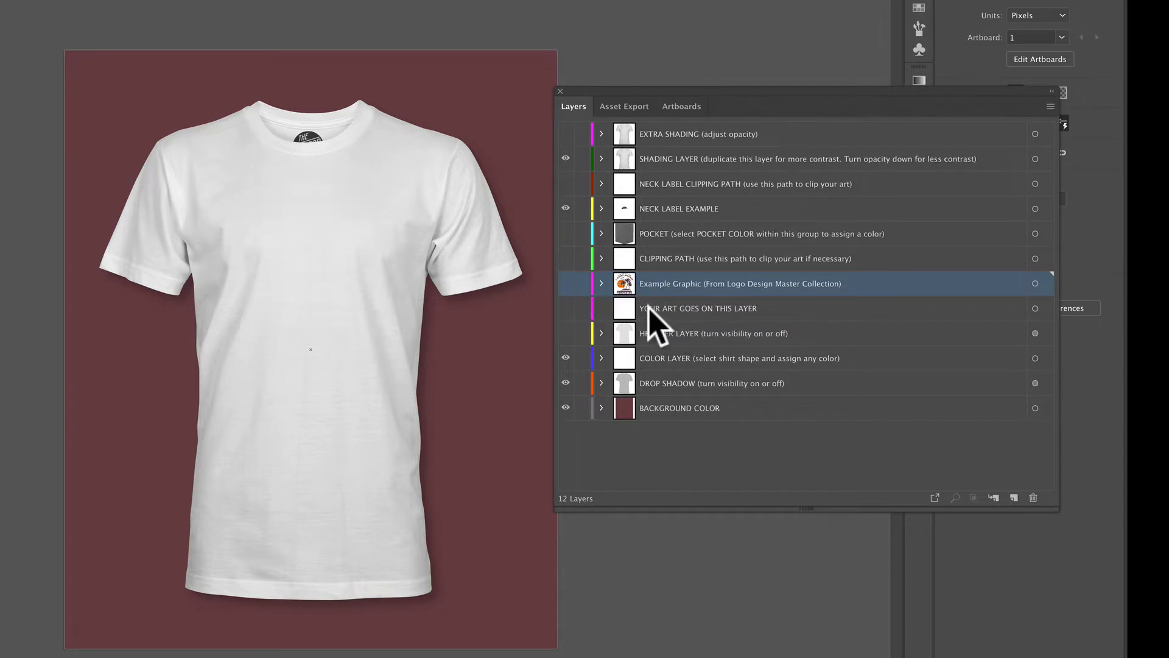
left_click(565, 308)
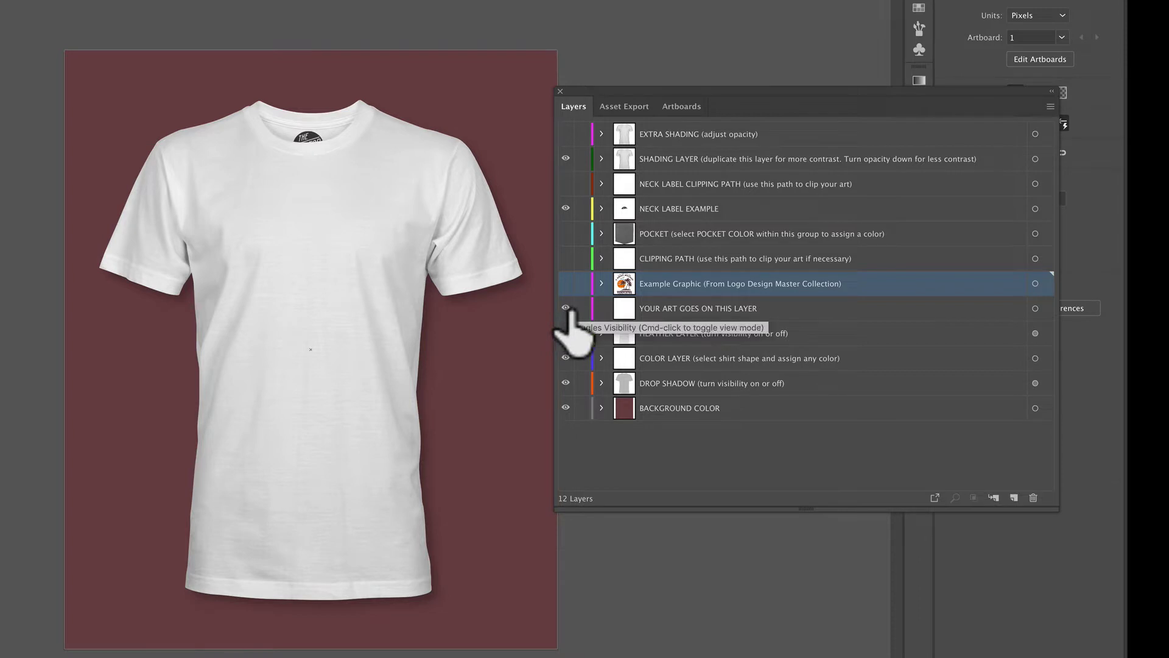
left_click(679, 309)
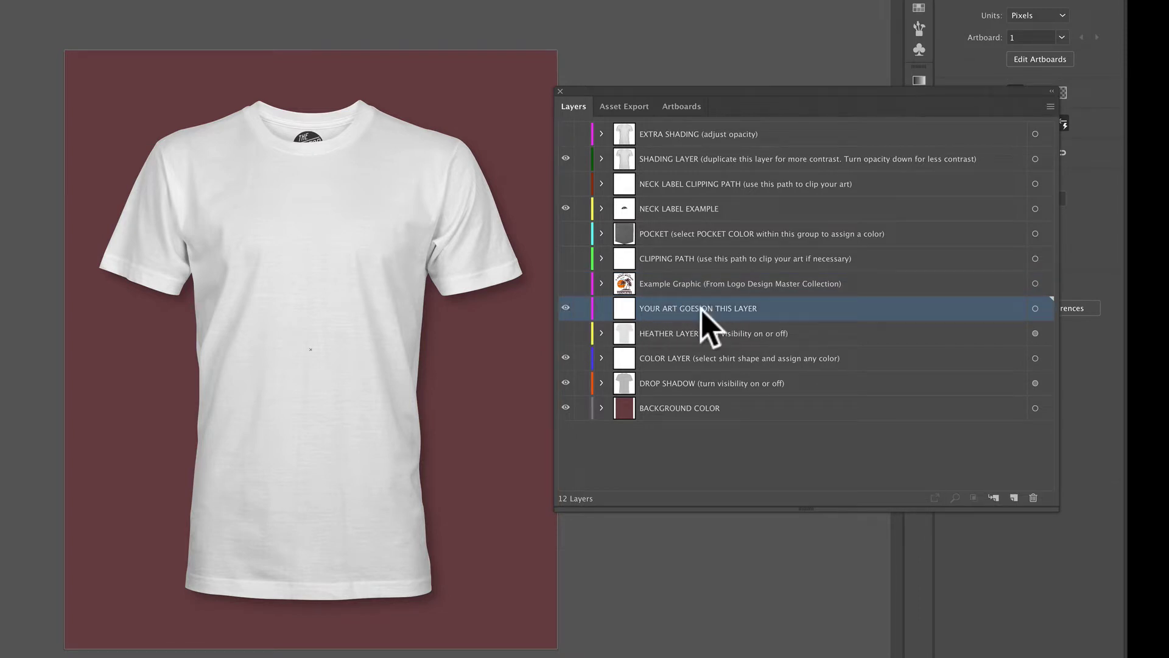
Paste the Fresh Batch logo, scale it to 10%, resize it and position it across the chest
key("ctrl+v")
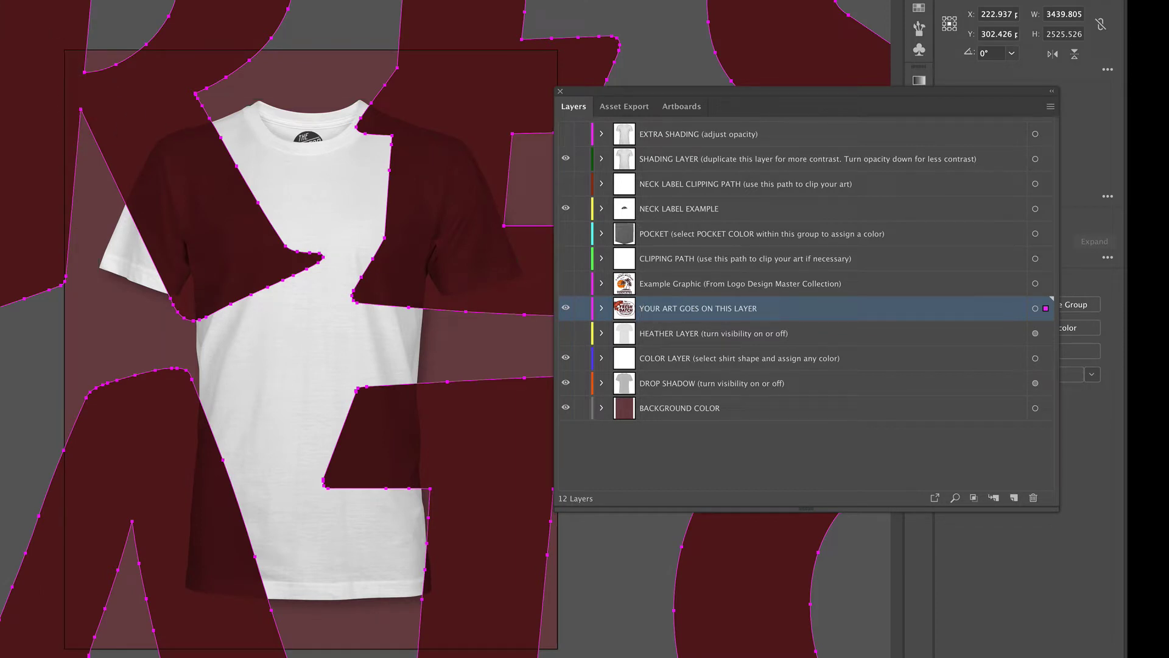
key("Return")
key("Return")
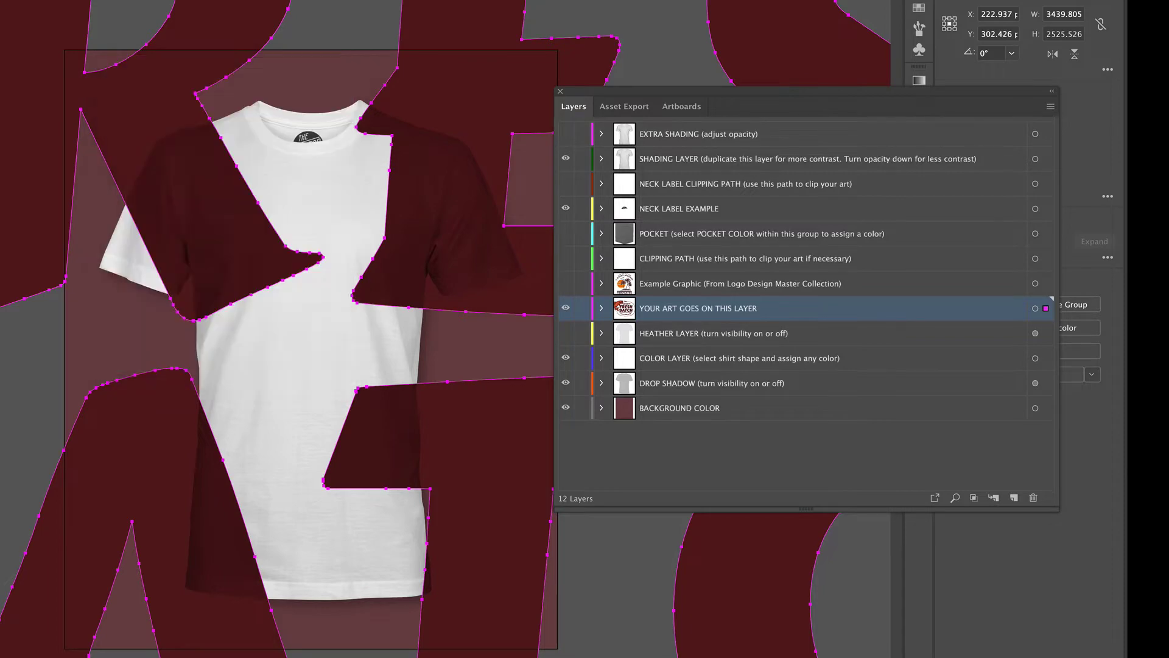
left_click_drag(116, 209, 237, 304)
left_click_drag(344, 366, 316, 250)
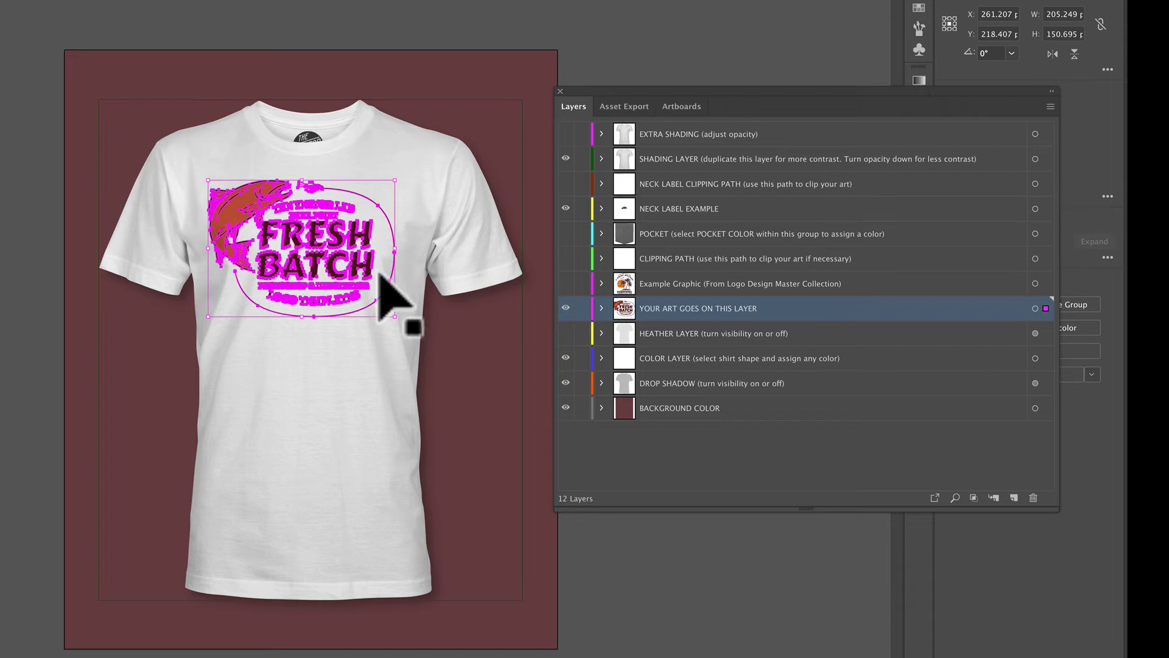
key("Left")
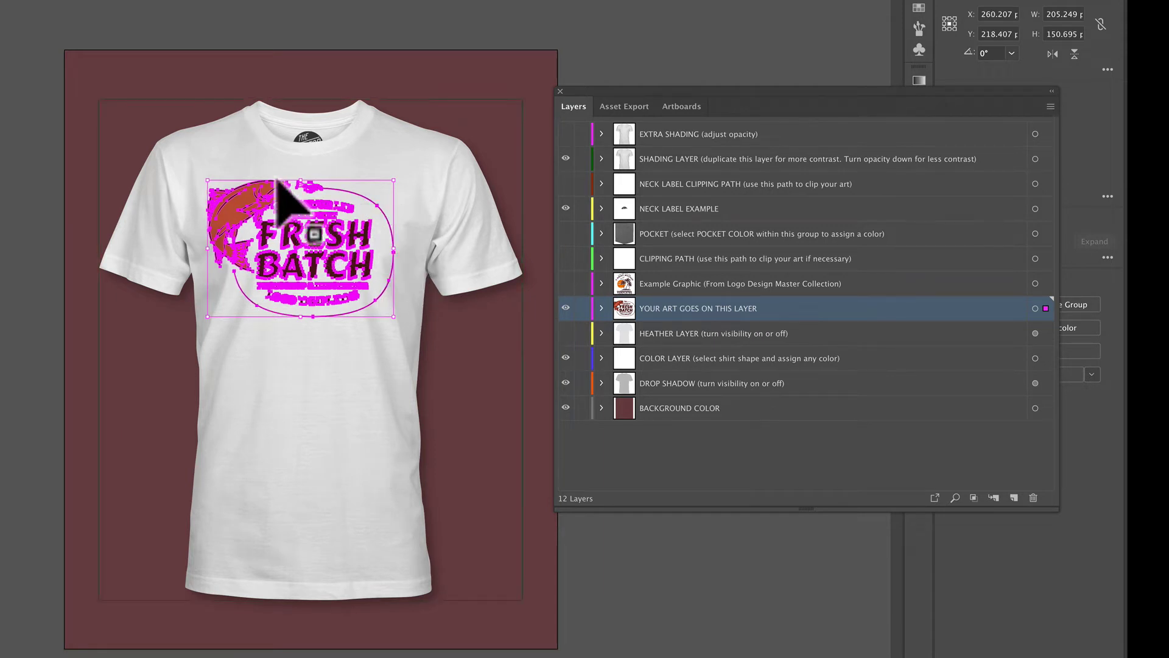
left_click(9, 293)
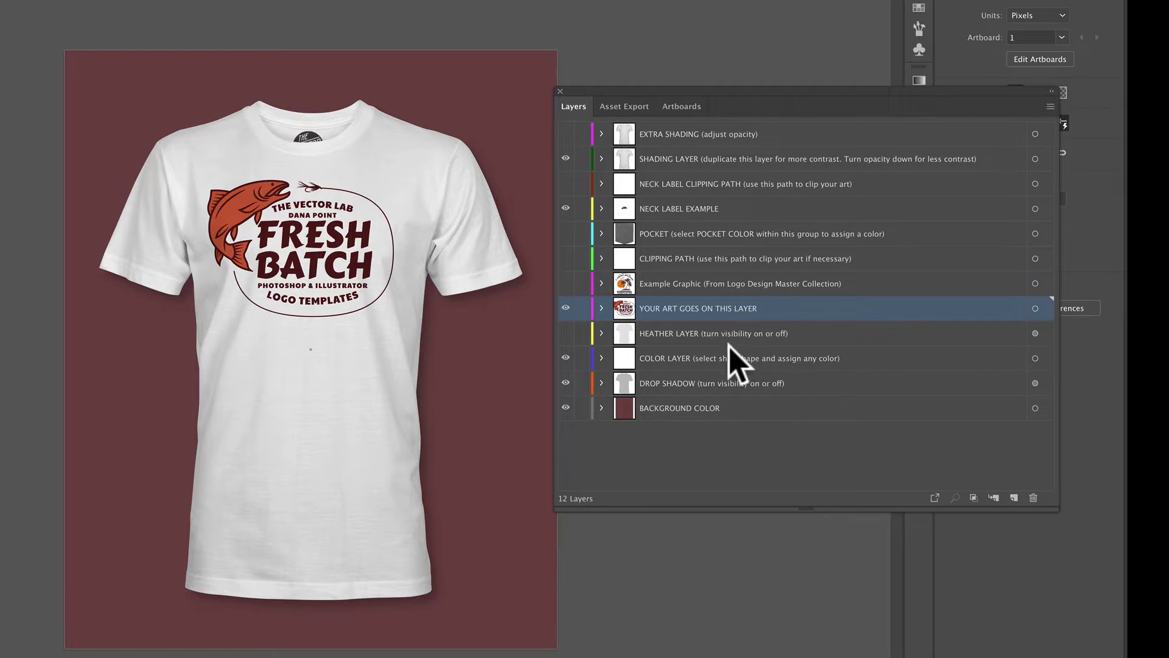
Recolour the BACKGROUND COLOR rectangle from maroon to neutral grey 878787 by removing its saturation
left_click(670, 409)
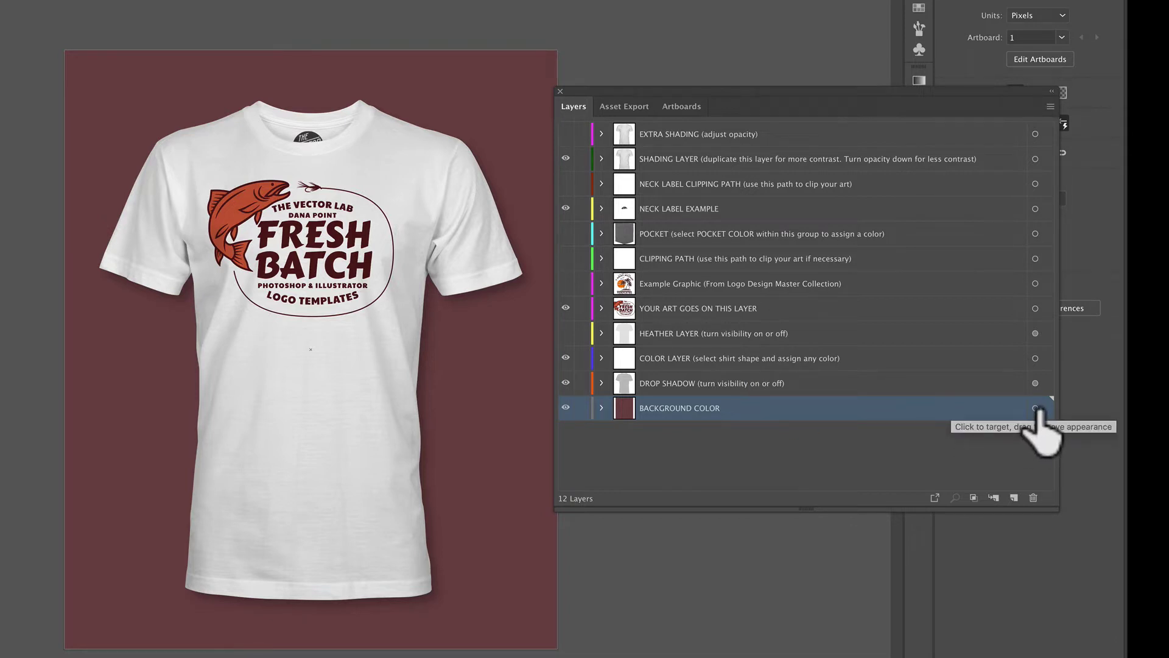
left_click(1036, 408)
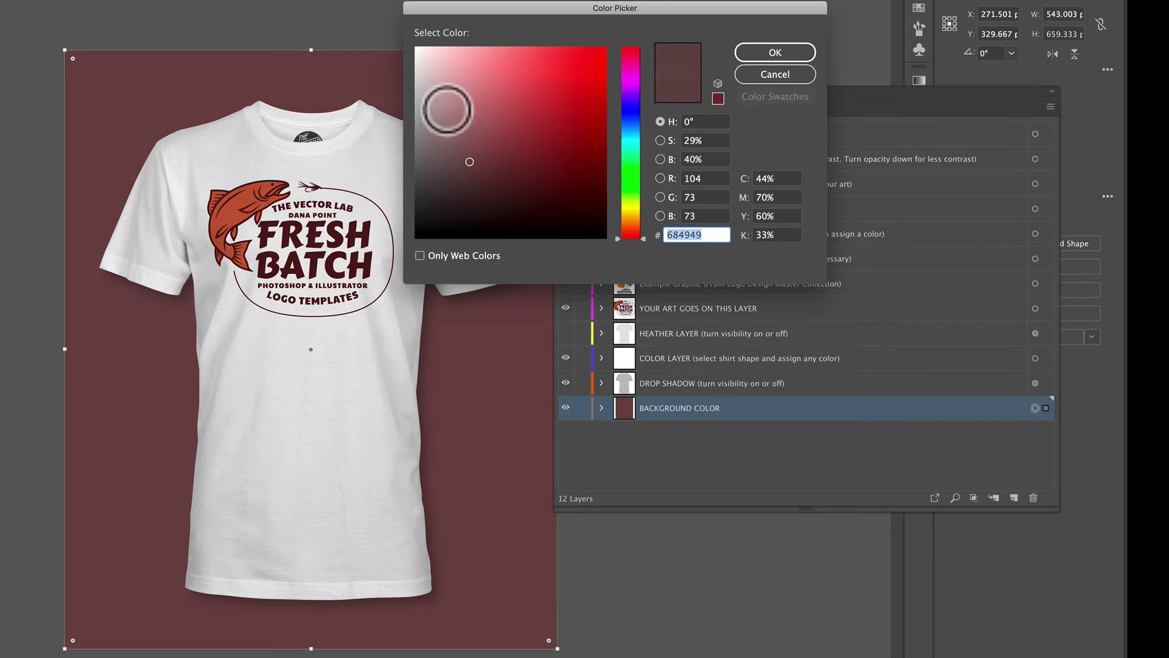
left_click(632, 208)
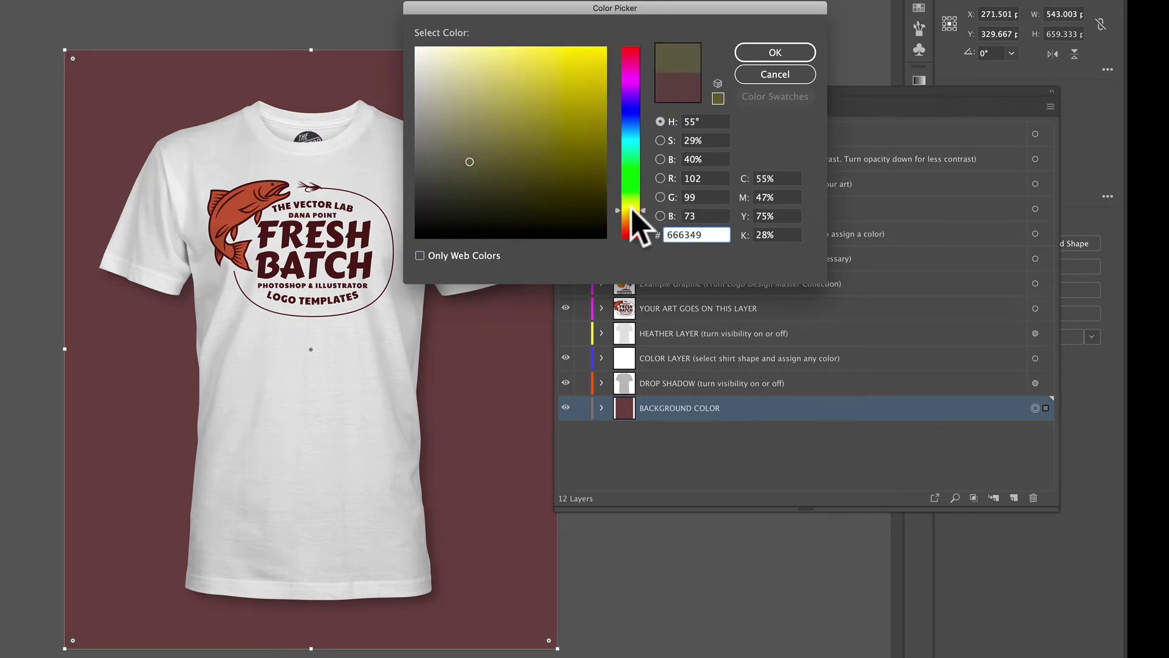
left_click_drag(424, 131, 406, 131)
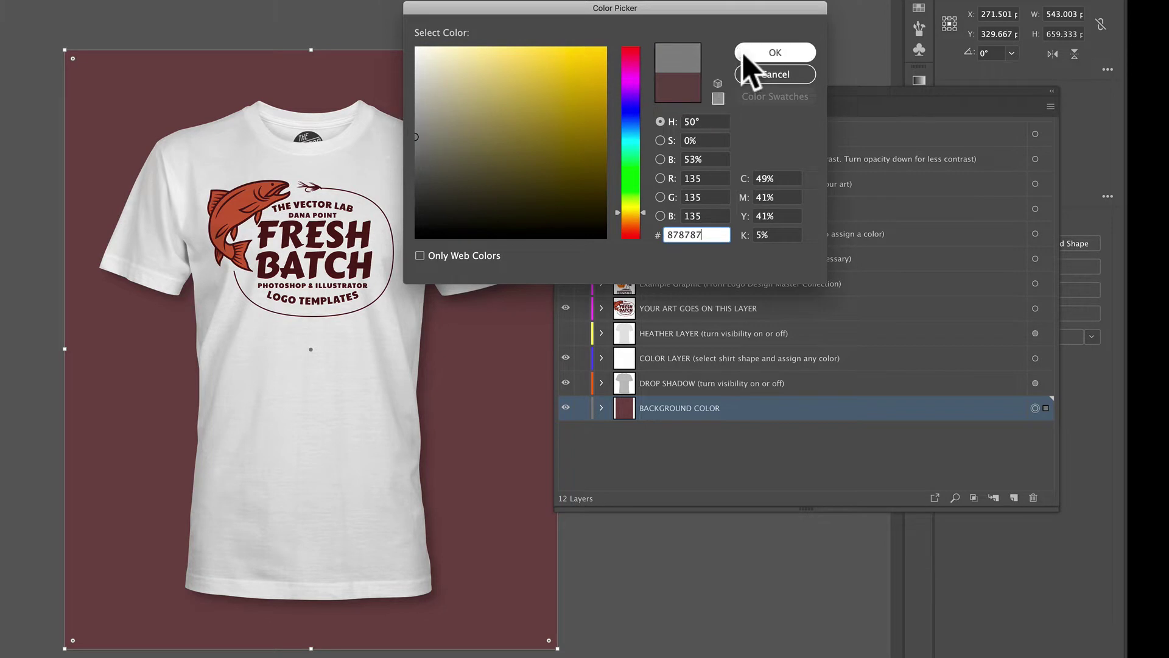
left_click(761, 53)
left_click(566, 408)
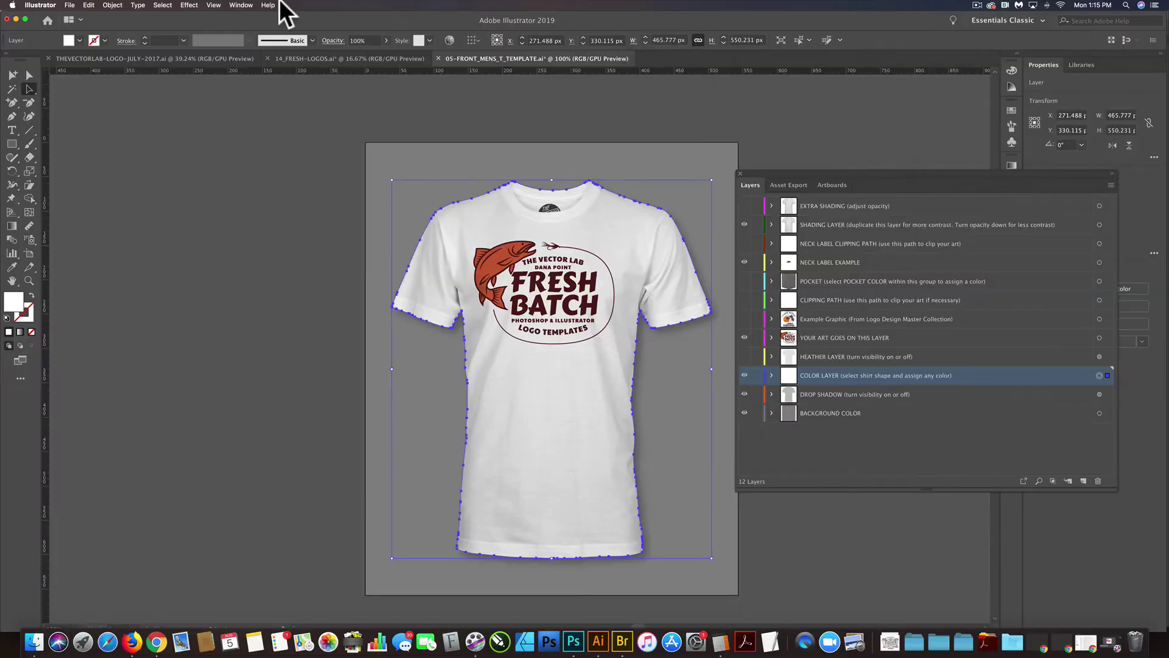
Open the Transparency panel and adjust the opacity of the DROP SHADOW shape
left_click(241, 4)
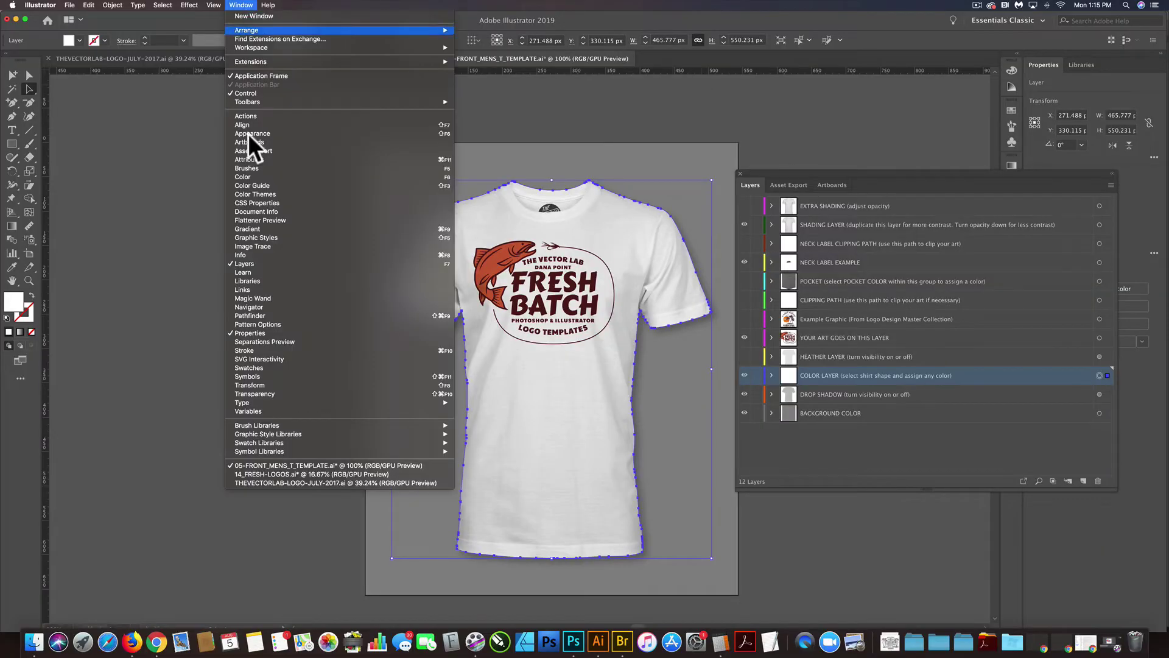
left_click(258, 394)
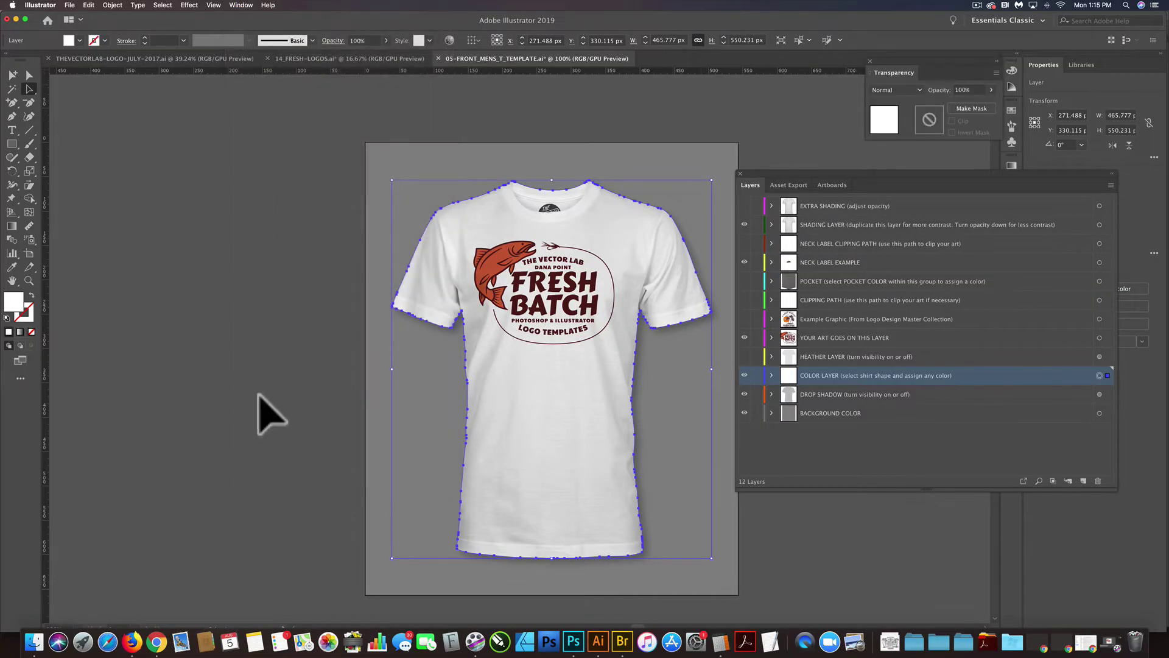
left_click(953, 395)
left_click(1100, 394)
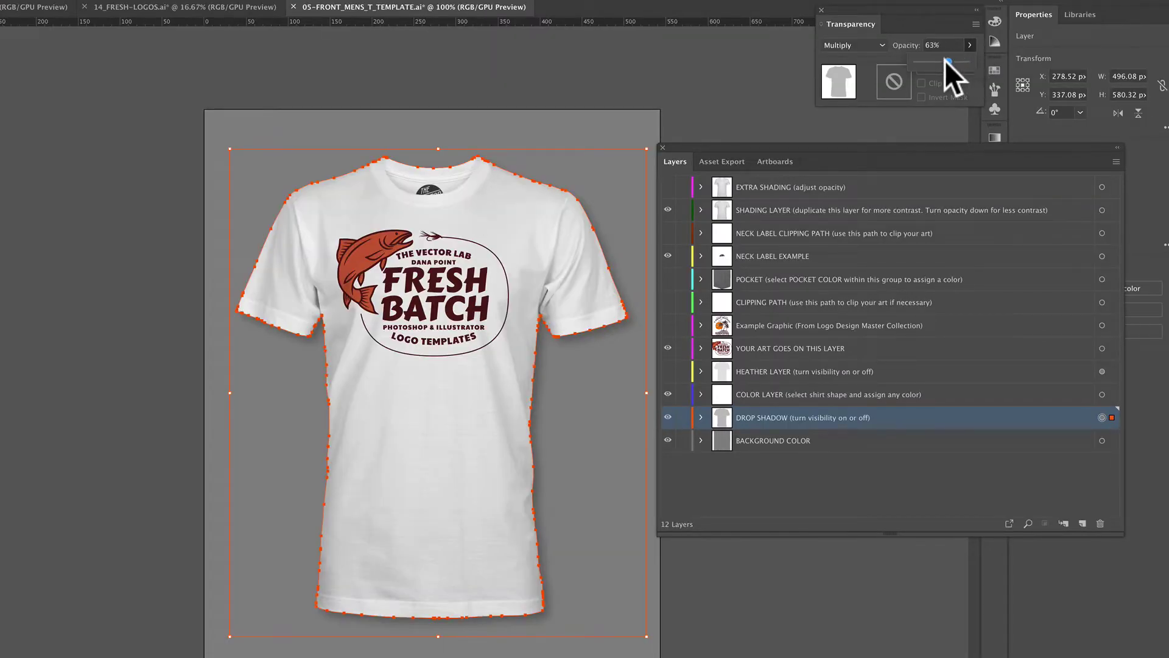
left_click_drag(944, 61, 1010, 57)
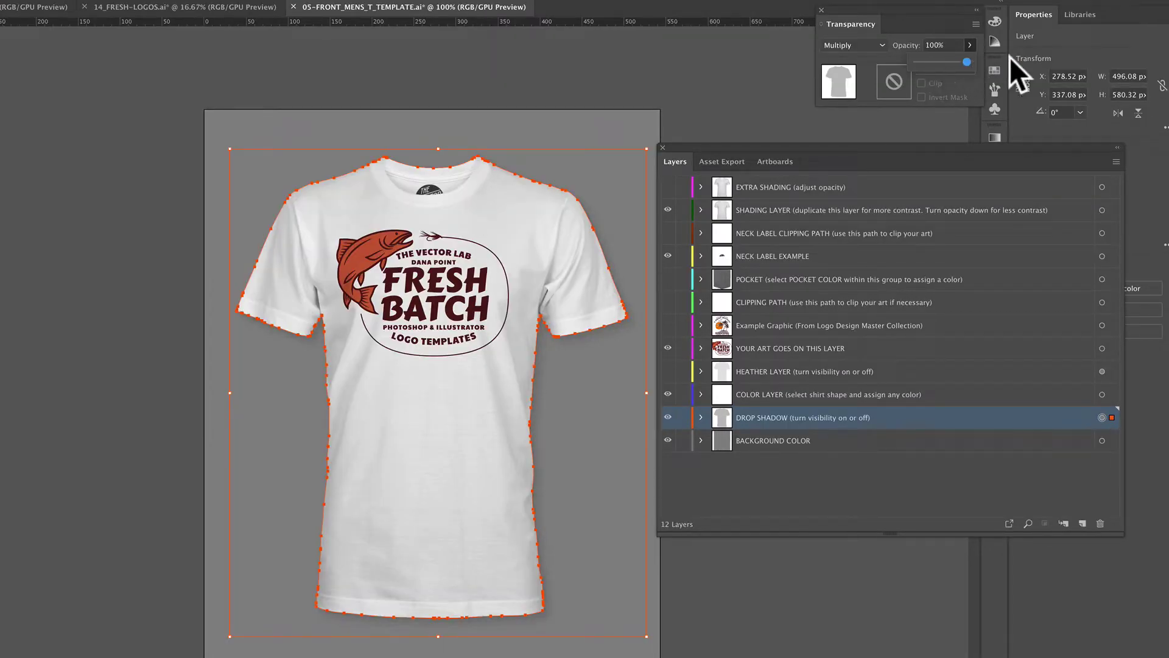
Hide and re-show the drop shadow to compare, leaving it visible, and pick COLOR LAYER
left_click(668, 417)
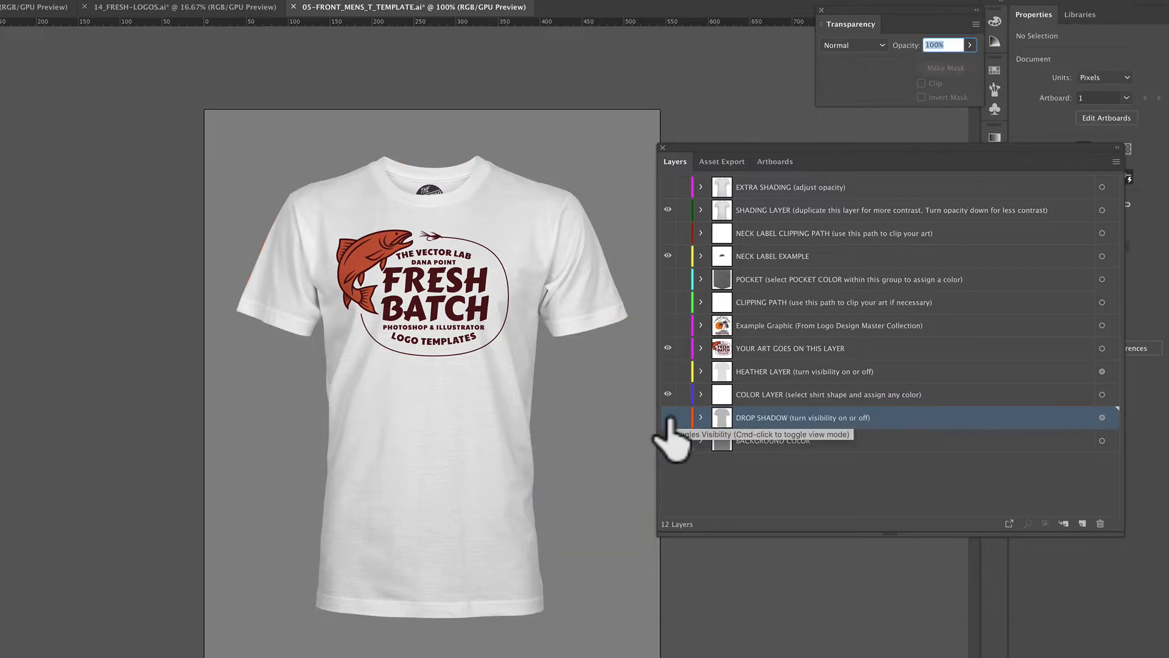
left_click(668, 417)
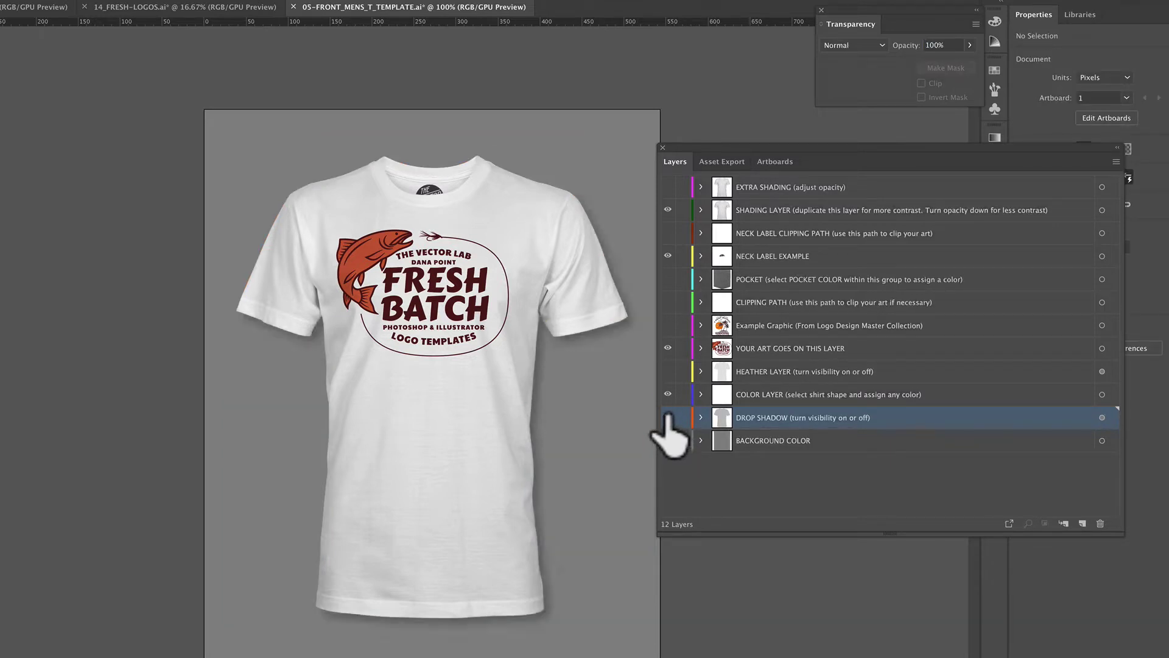
left_click(668, 440)
left_click(823, 391)
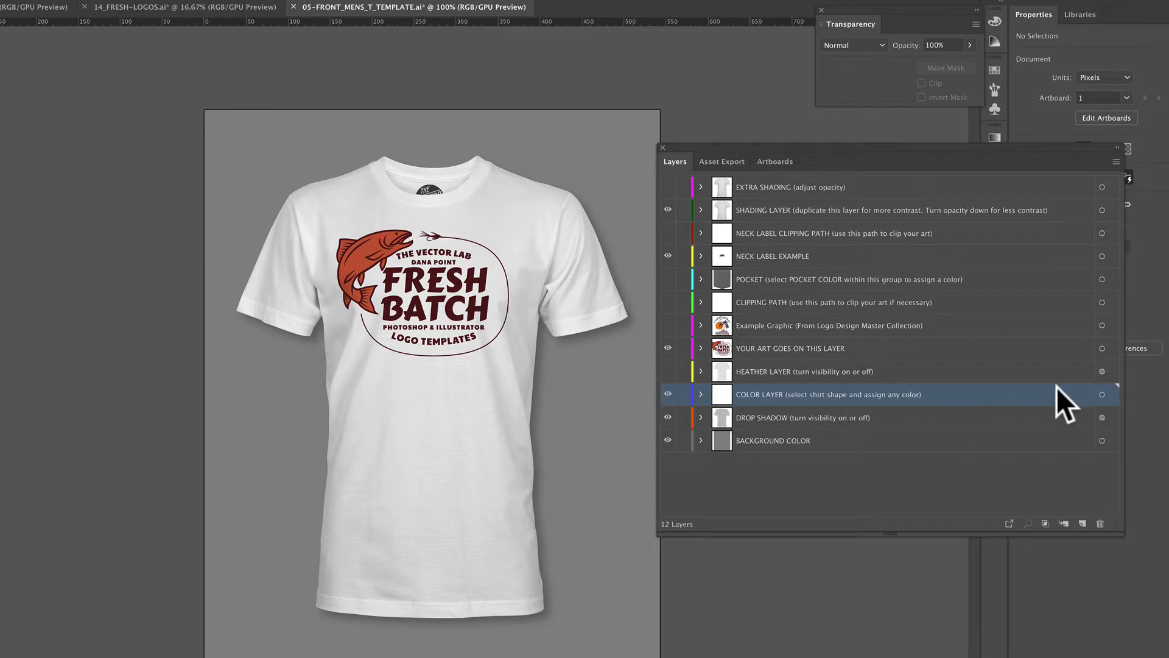
Fill the shirt colour shape with bright blue 4D9EDB and deselect it
left_click(1102, 394)
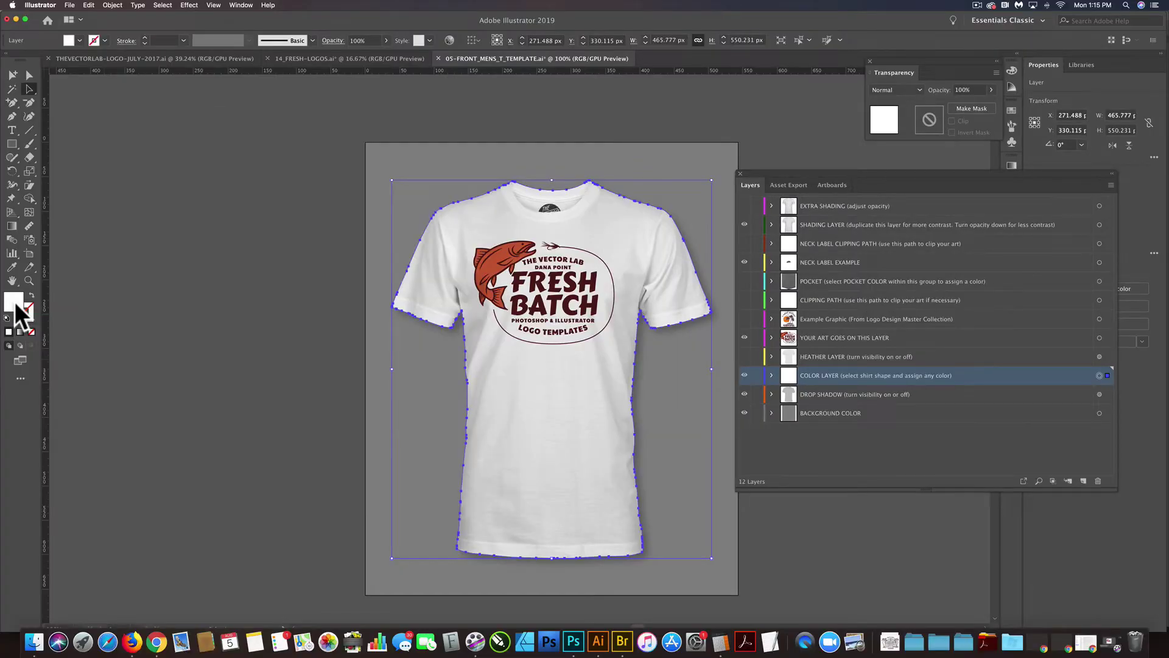
double_click(13, 301)
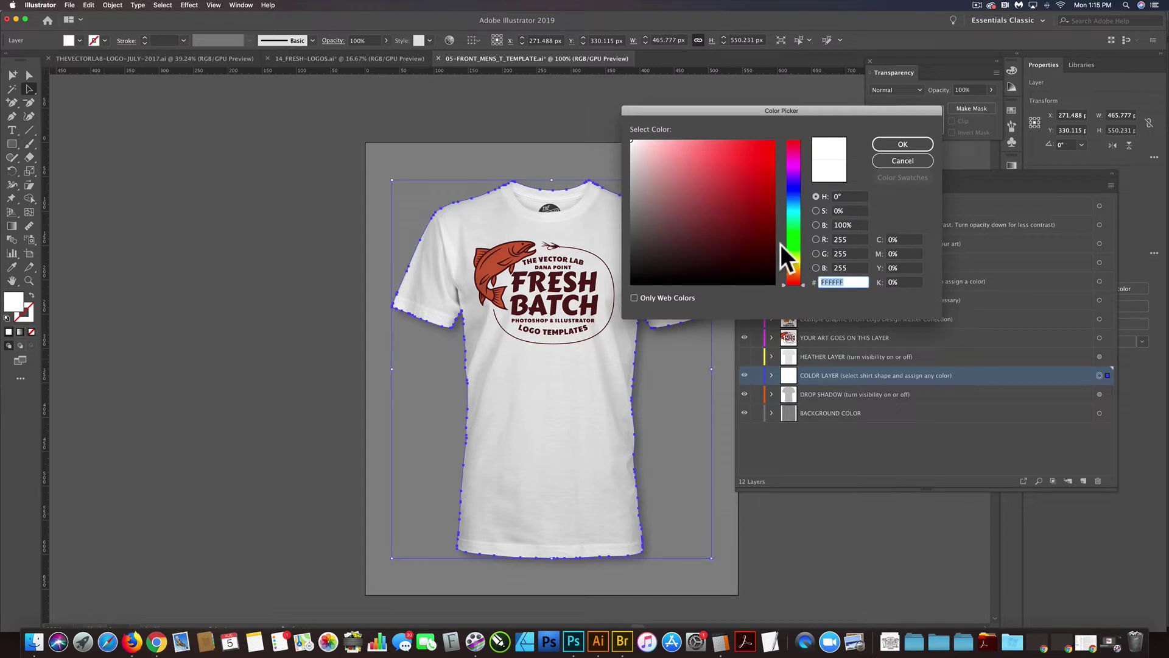
left_click(795, 201)
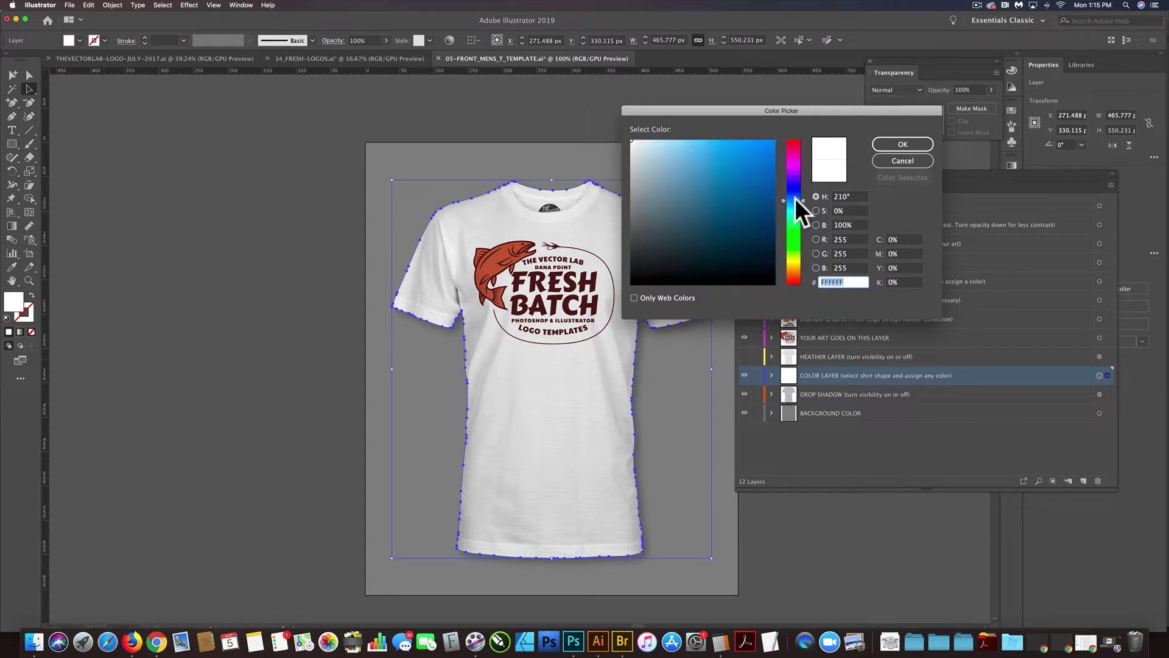
left_click(721, 161)
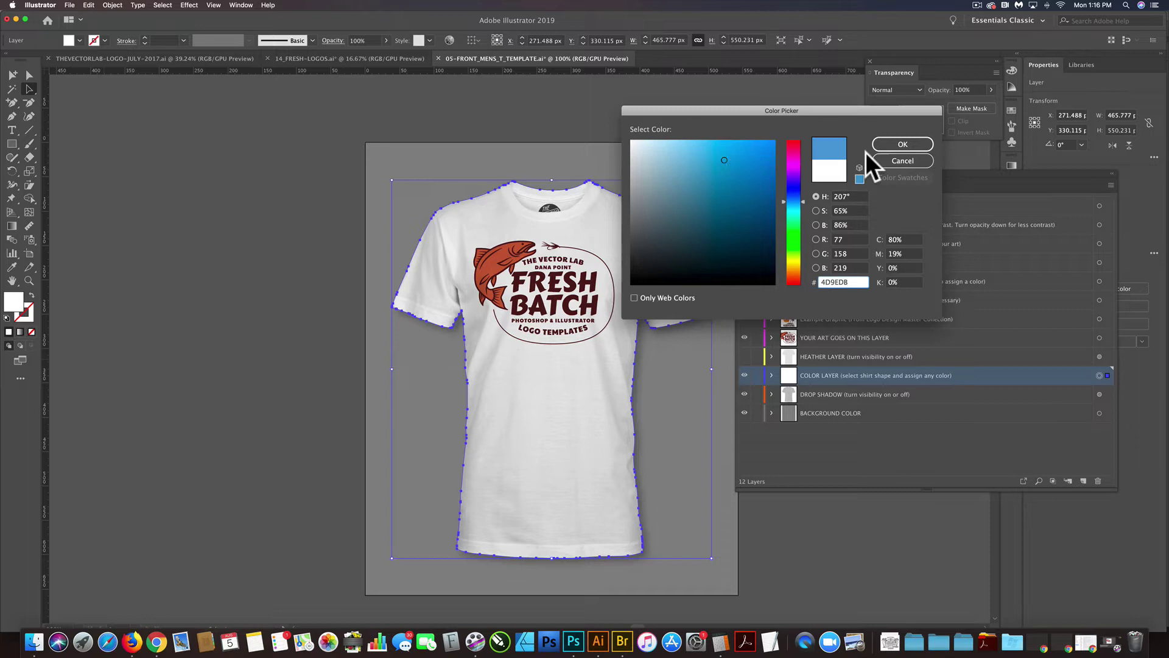
left_click(893, 144)
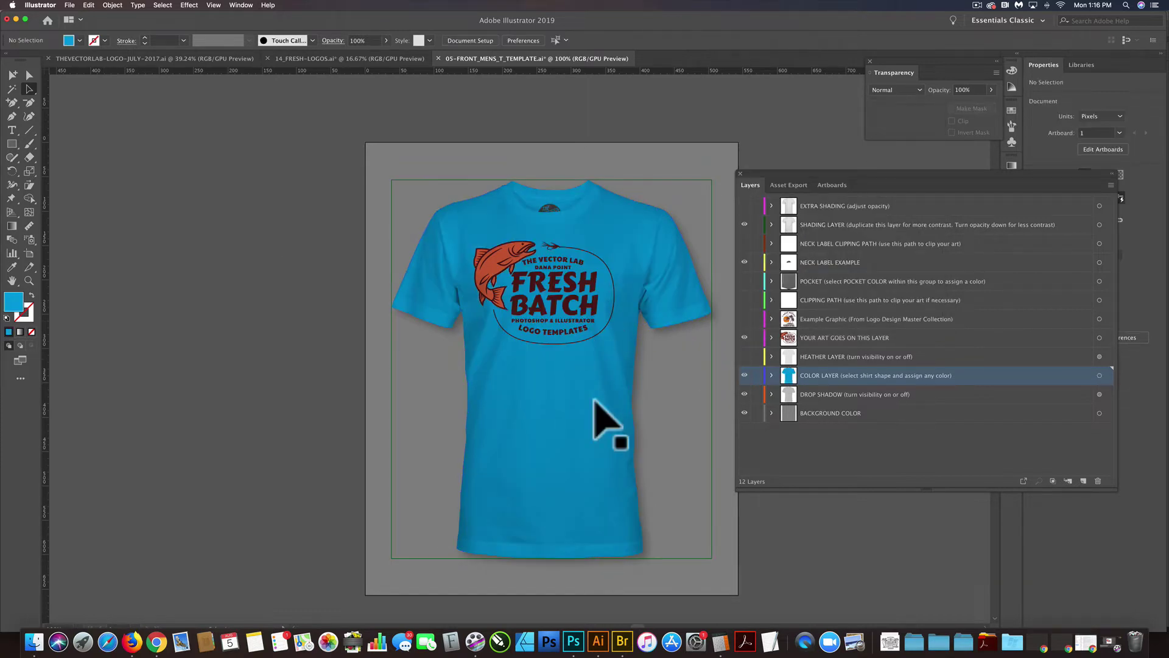
left_click(651, 393)
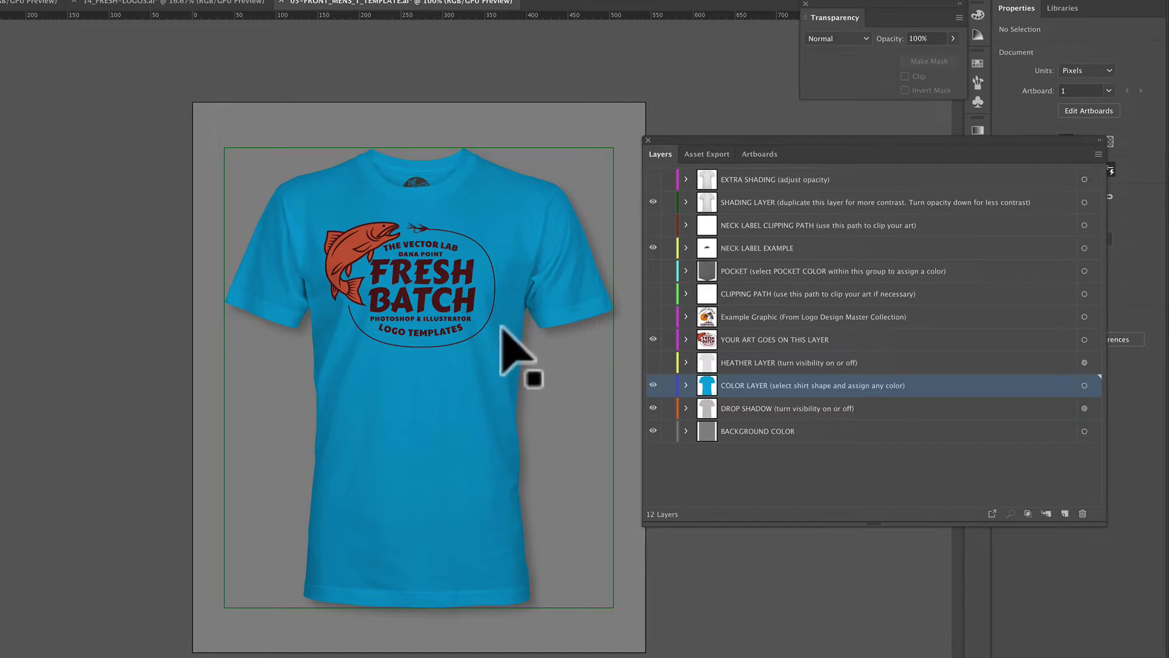
Turn on the EXTRA SHADING layer and set its artwork opacity to 64%
left_click(776, 180)
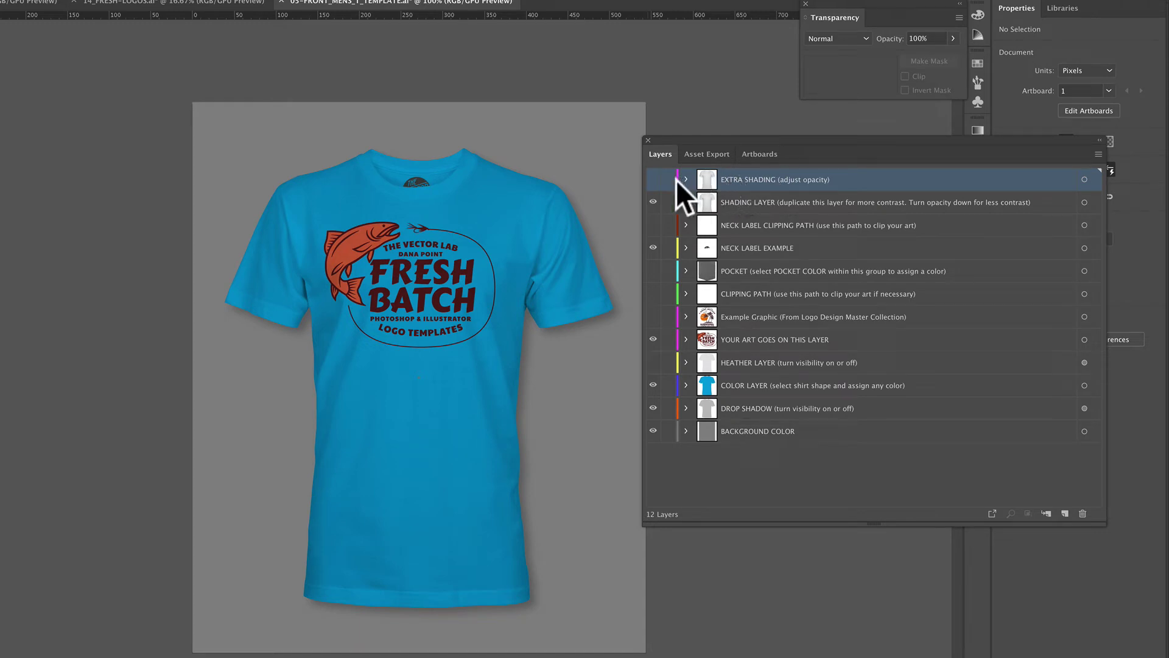
left_click(653, 179)
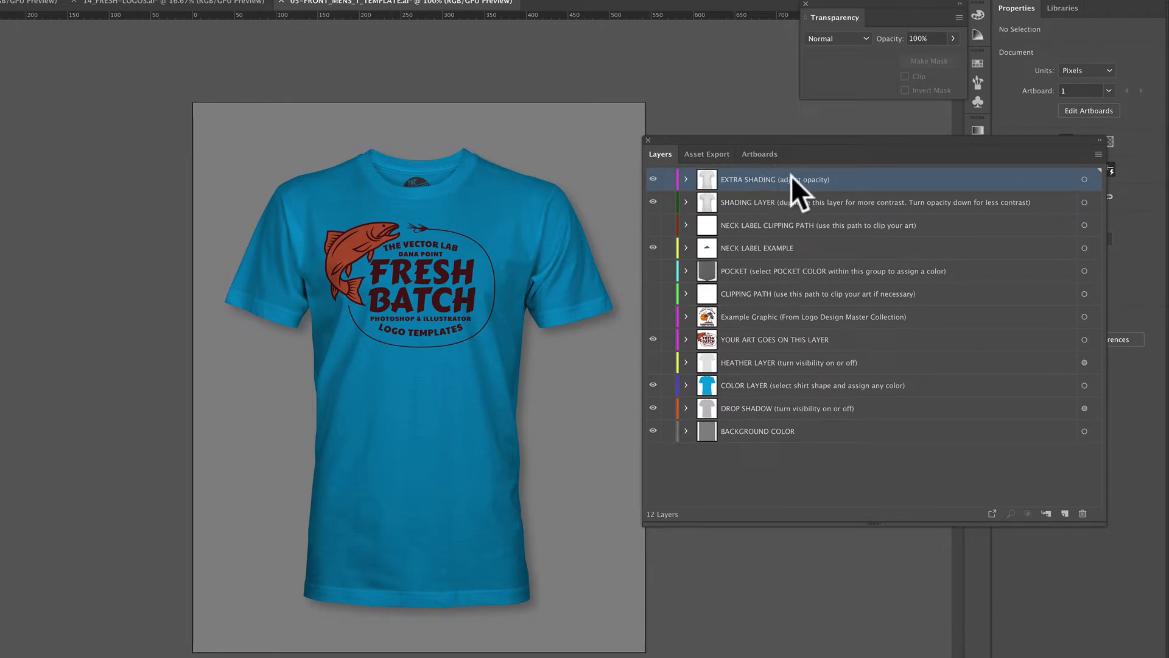
left_click(1084, 180)
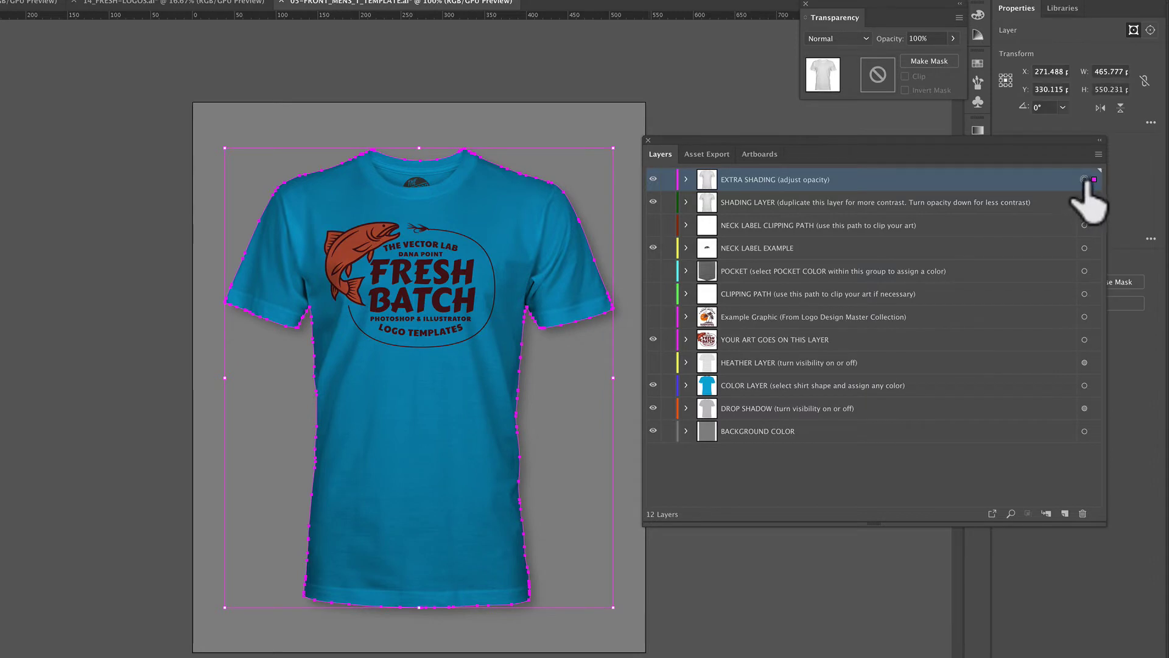
left_click(953, 39)
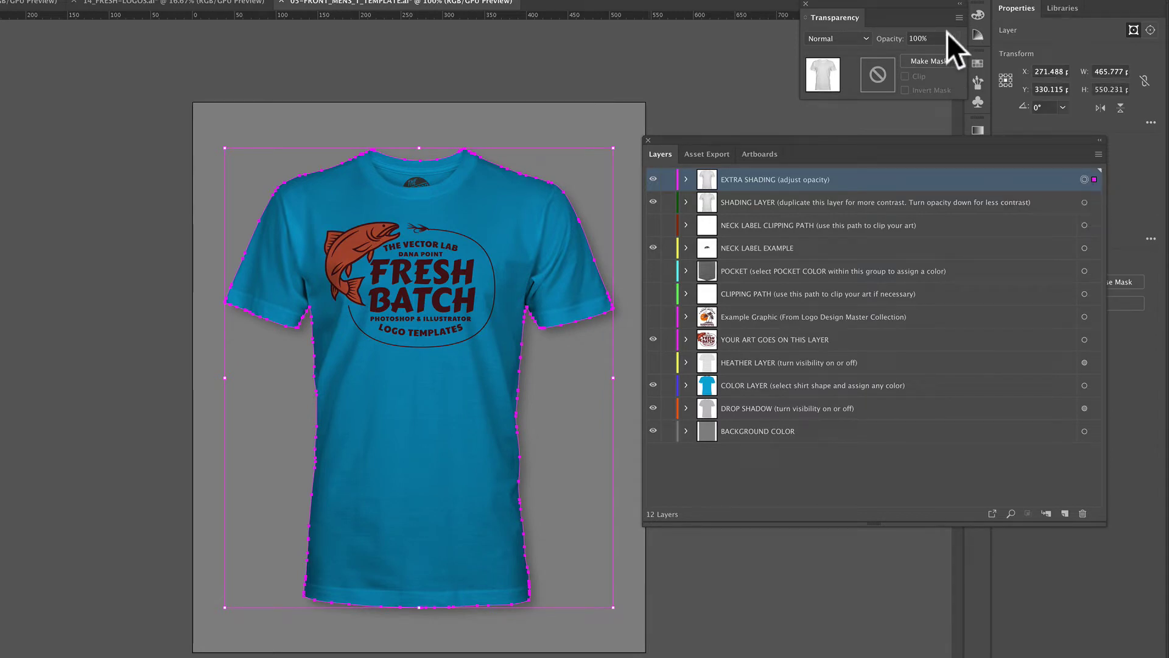
left_click(927, 54)
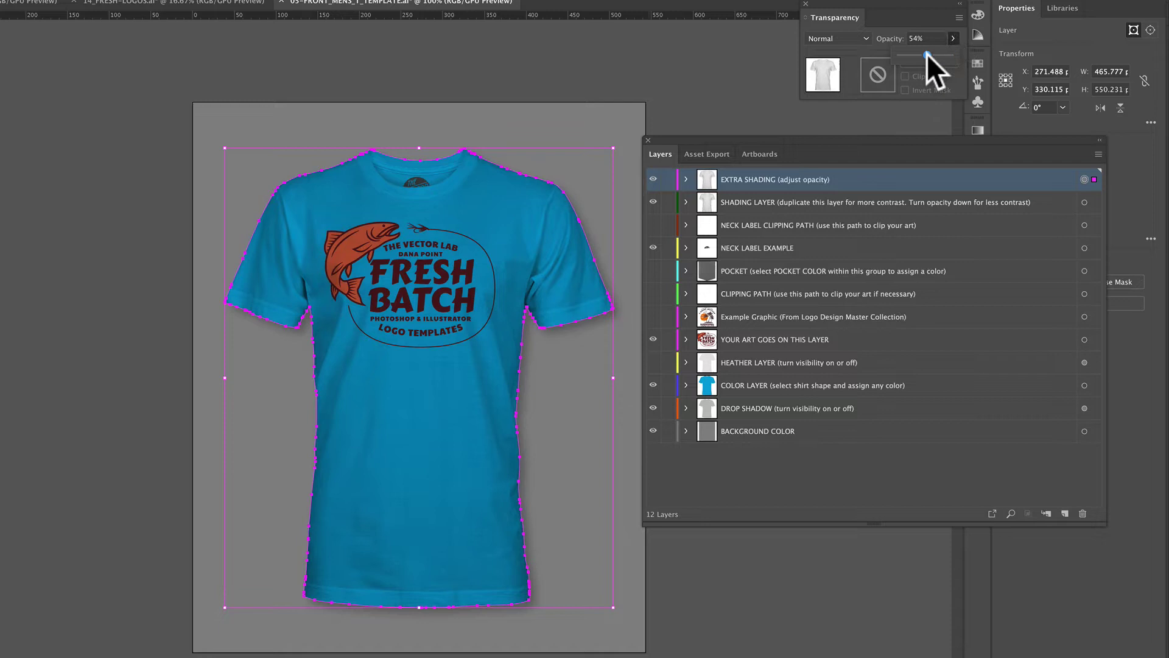
left_click_drag(926, 53, 930, 53)
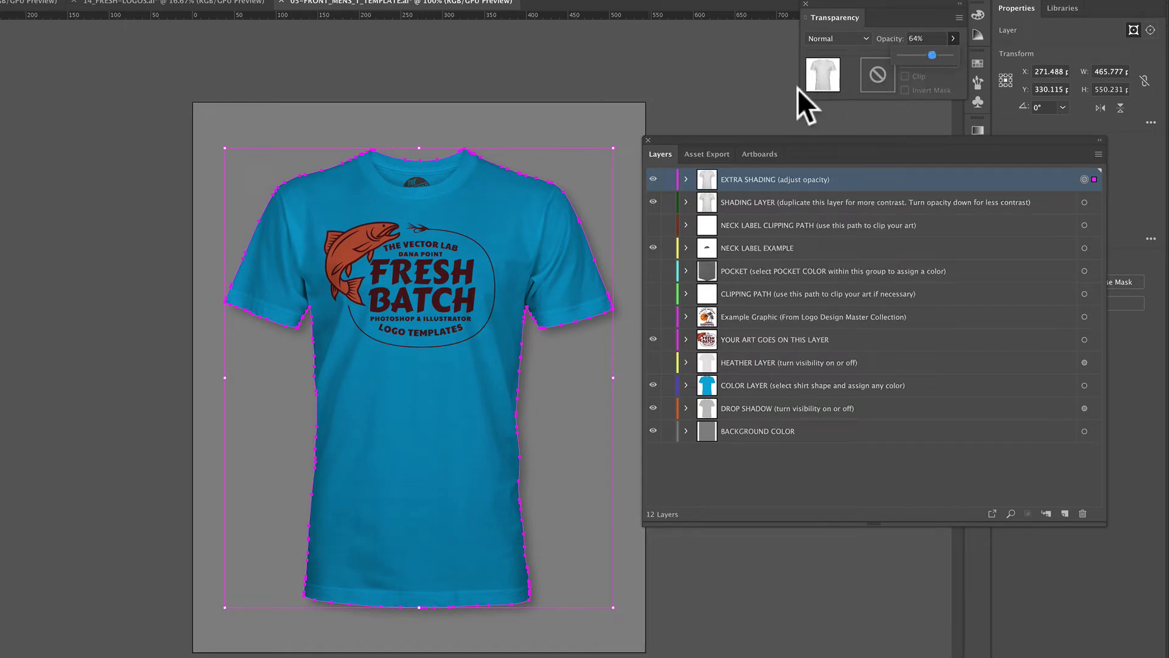
left_click(792, 129)
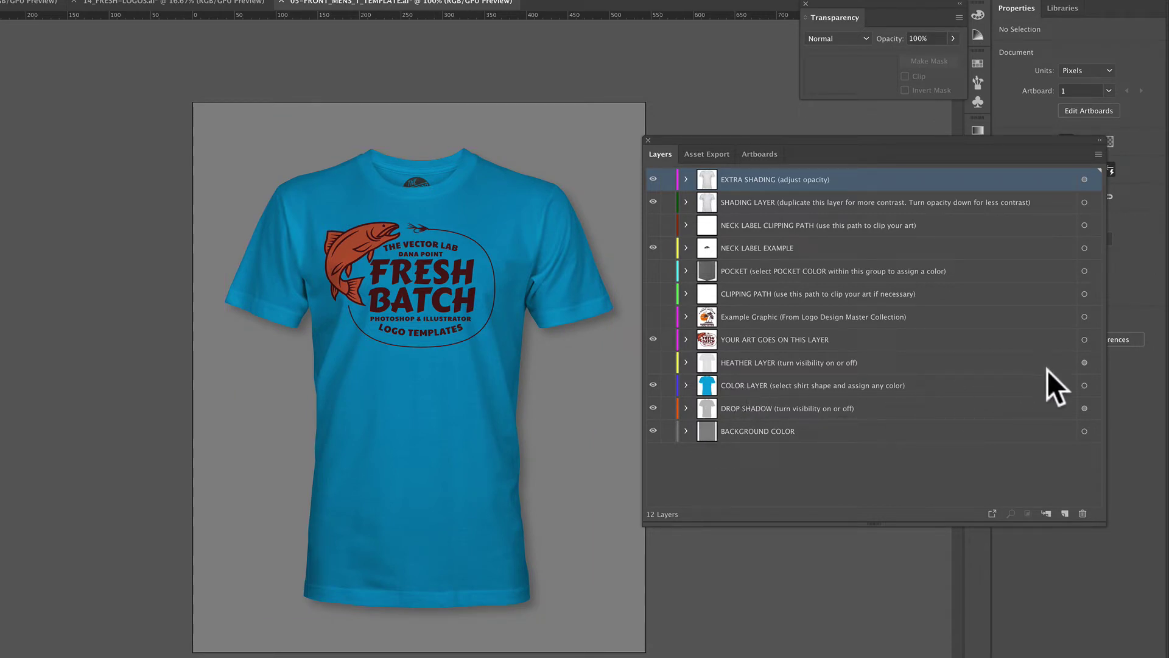
Try a black fill on the shirt shape, then undo it to restore the blue
left_click(1085, 386)
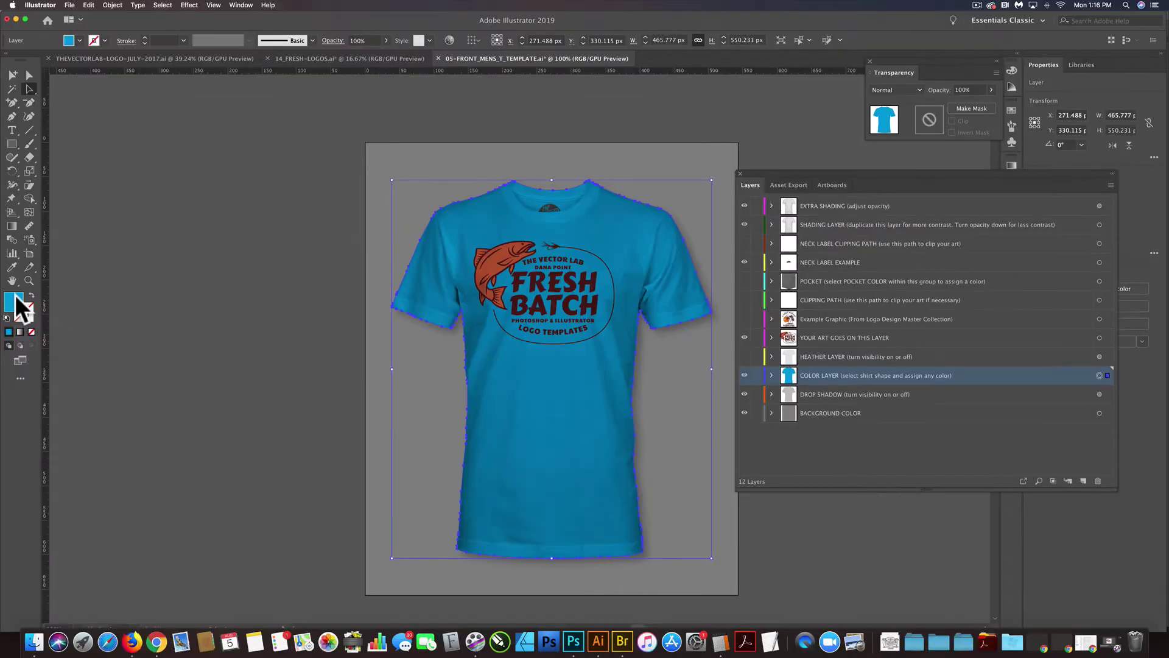
double_click(13, 297)
left_click_drag(661, 212, 619, 291)
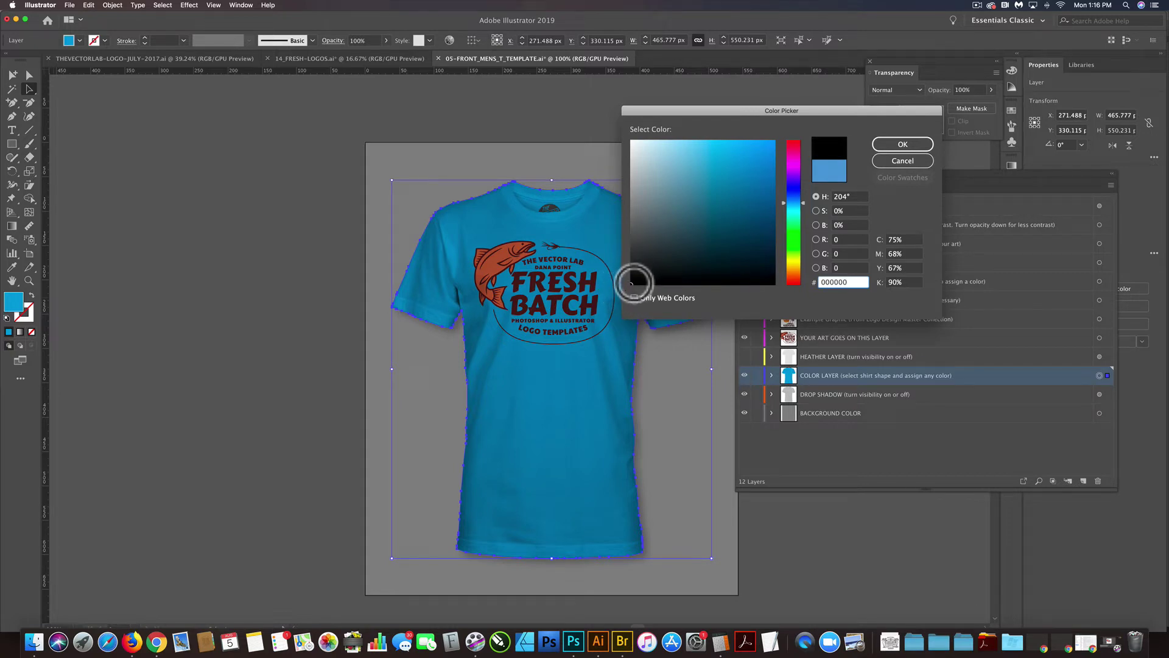
left_click(899, 144)
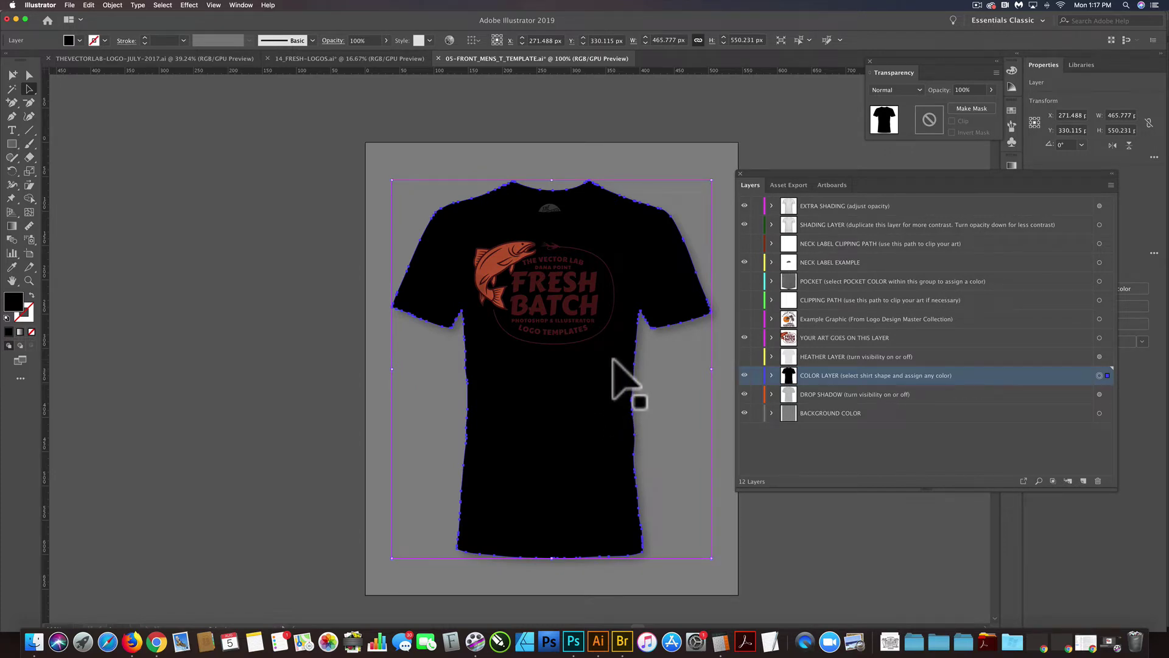
key("super+z")
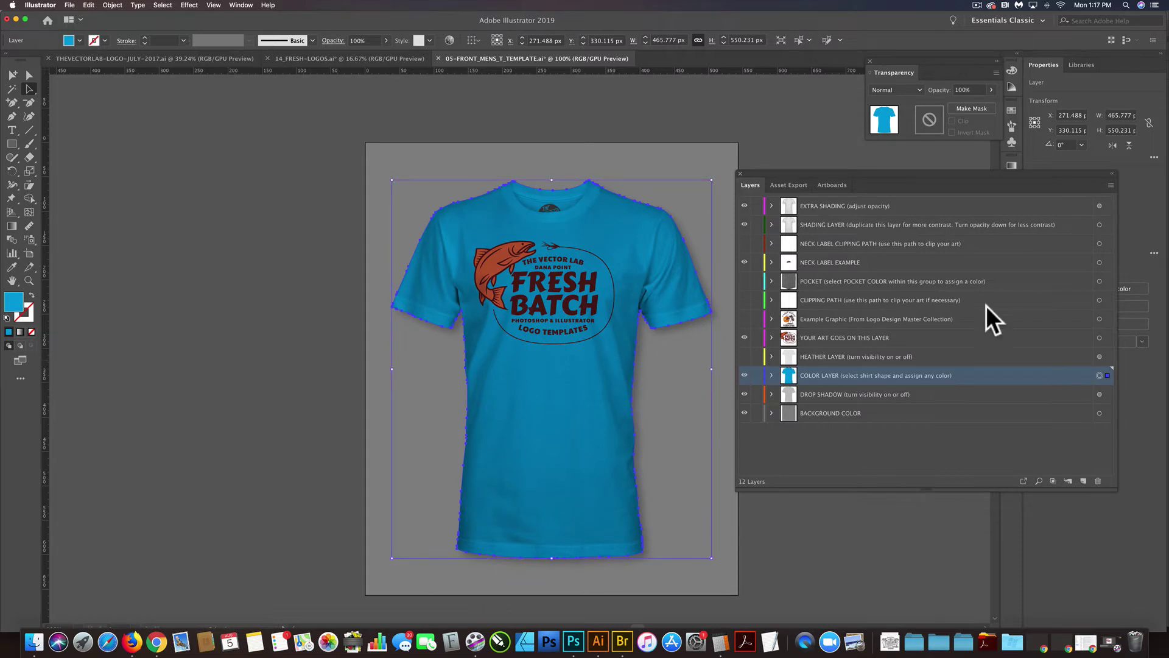
Refill the shirt shape with dark charcoal grey 3A3A3A
double_click(13, 304)
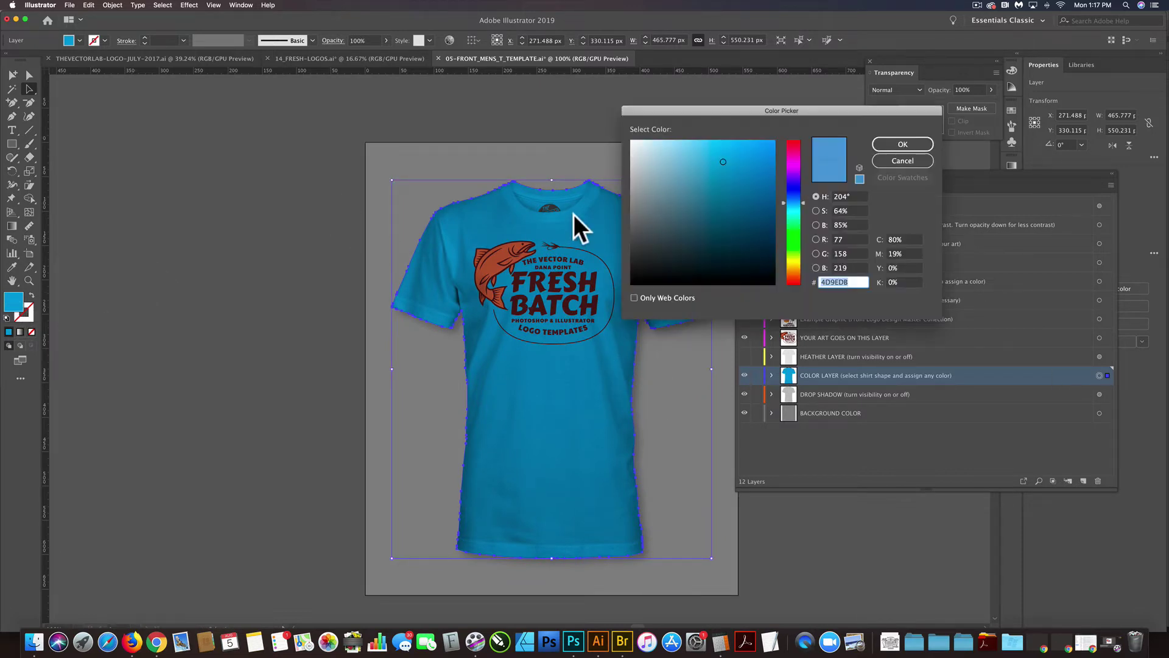
left_click_drag(647, 216, 629, 256)
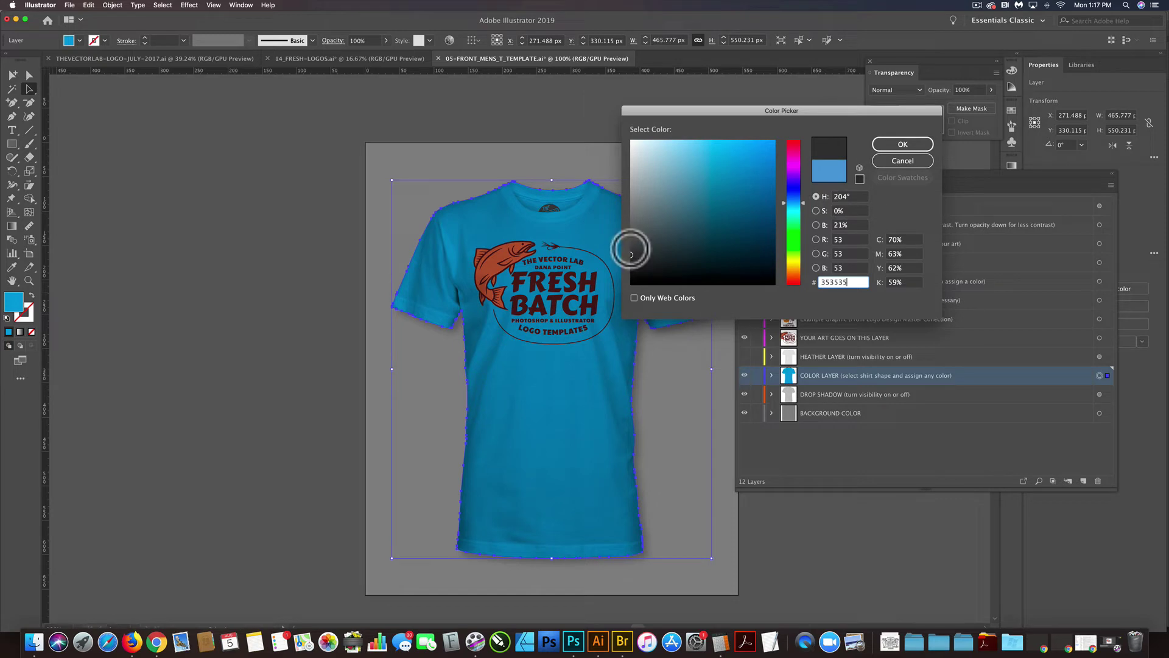
left_click_drag(631, 255, 631, 252)
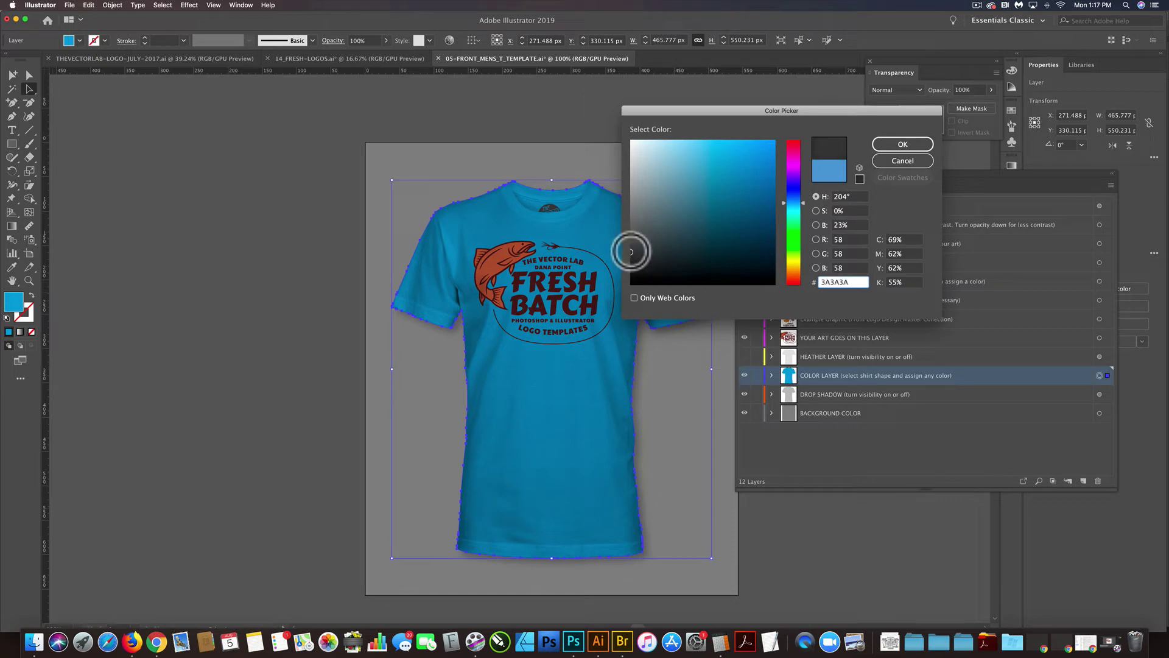
left_click(893, 147)
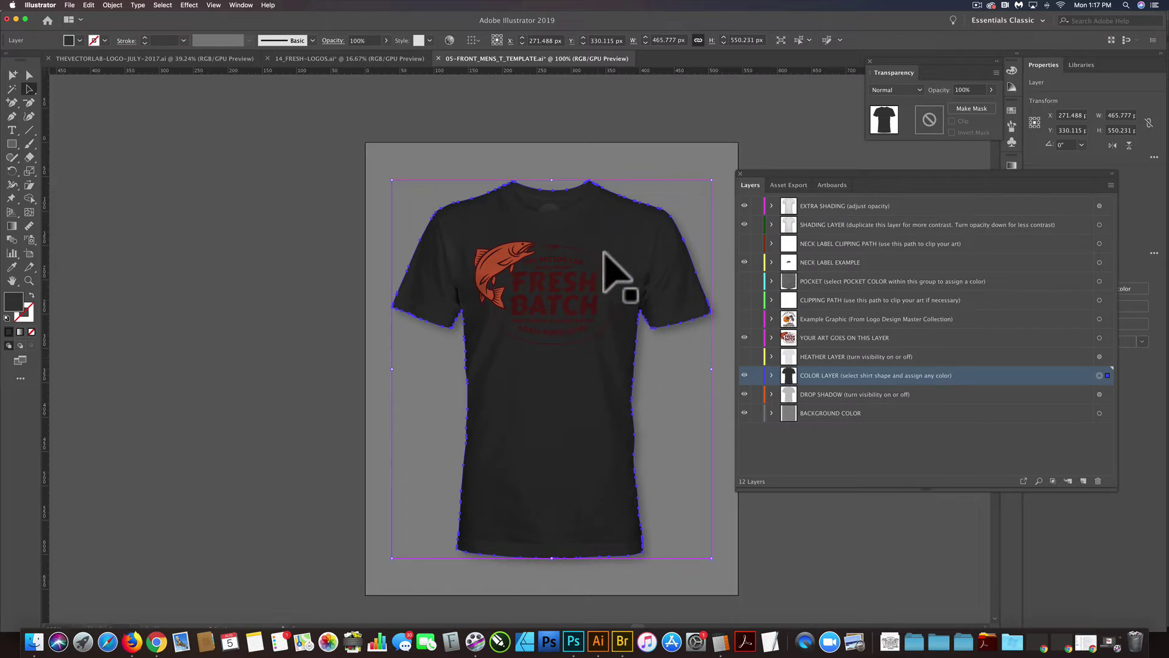
Raise the EXTRA SHADING artwork opacity to 100% and deselect it
left_click(831, 205)
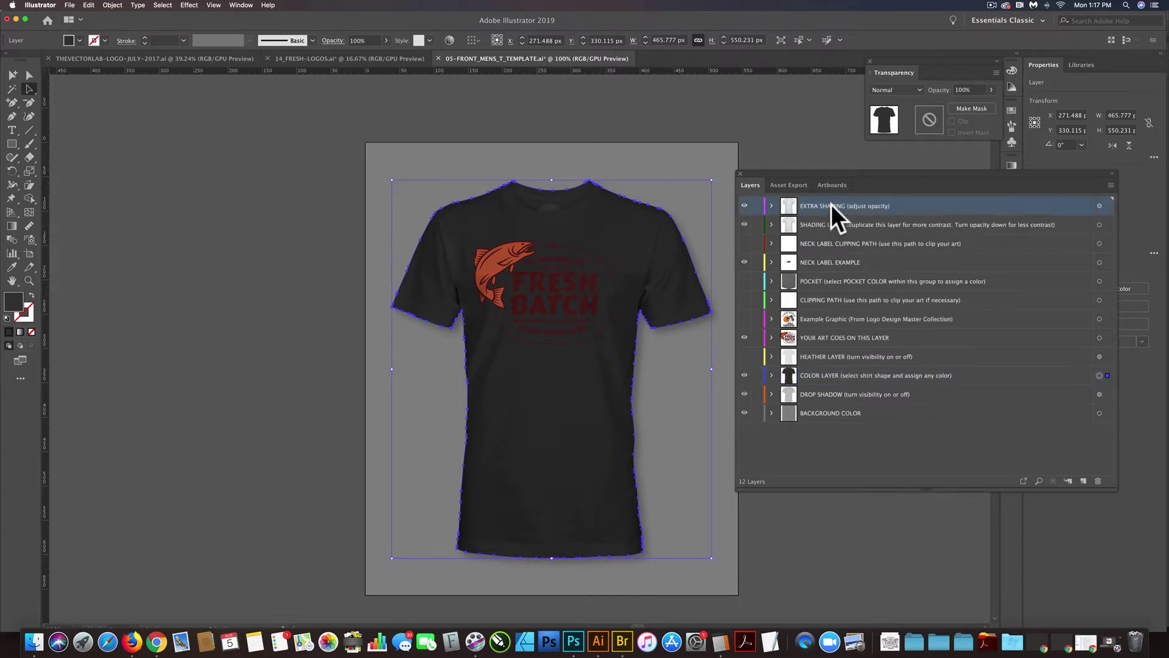
left_click(1099, 206)
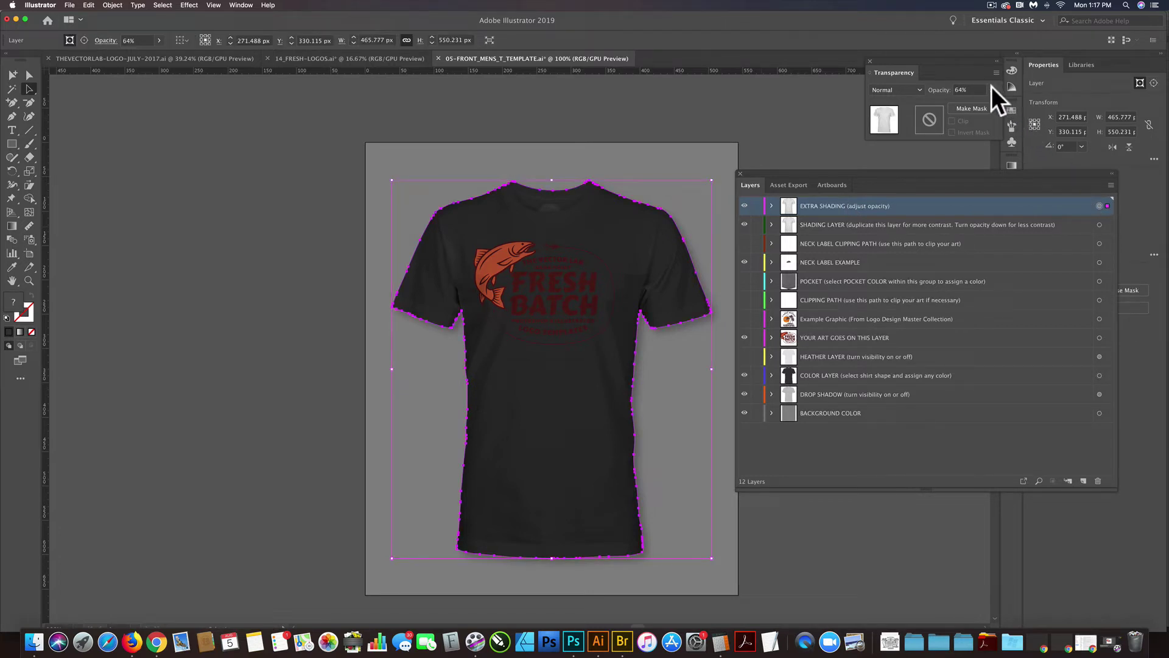
left_click_drag(974, 104, 1011, 104)
left_click(296, 393)
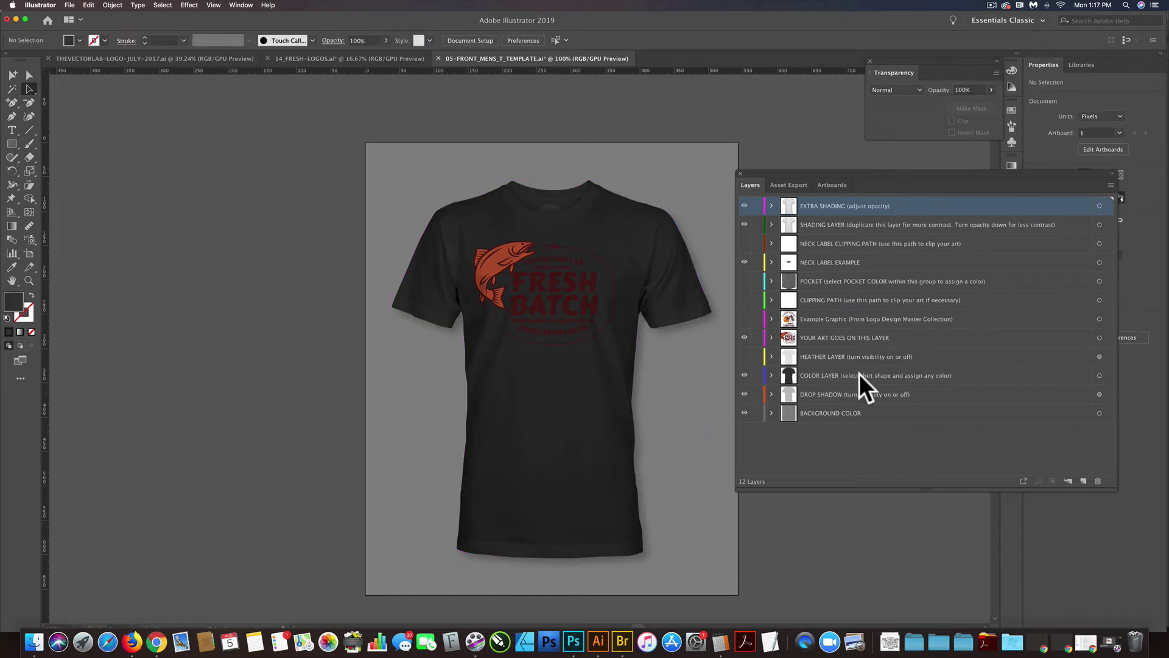
Darken the COLOR LAYER shirt fill to 2D2D2D and deselect
left_click(828, 374)
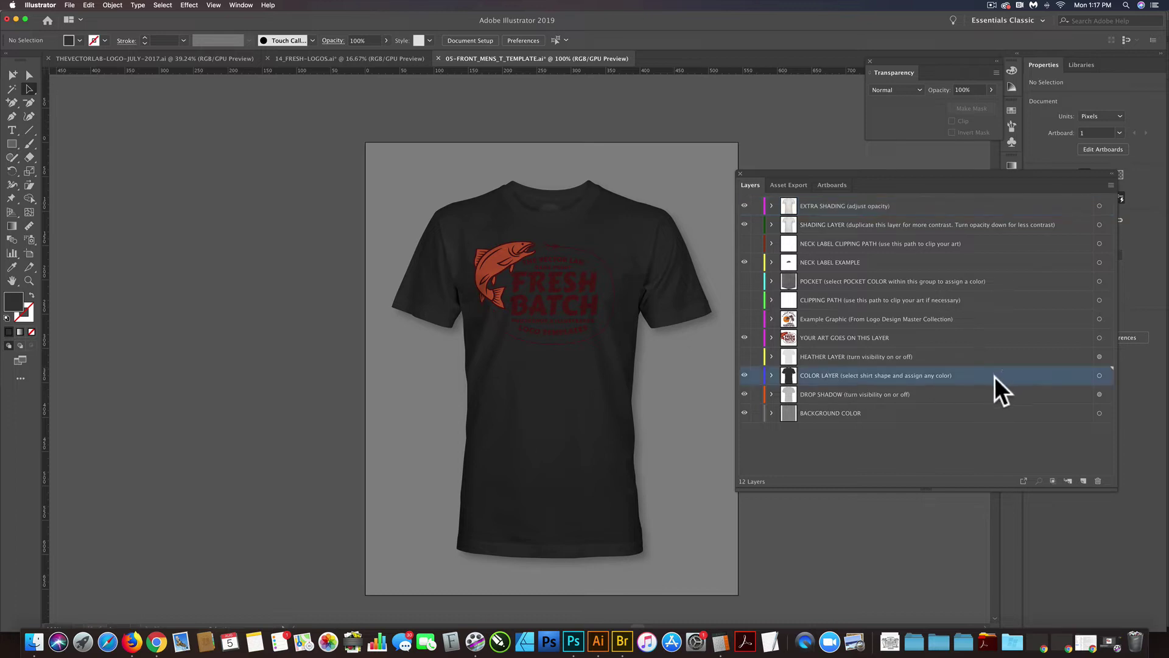
left_click(1099, 375)
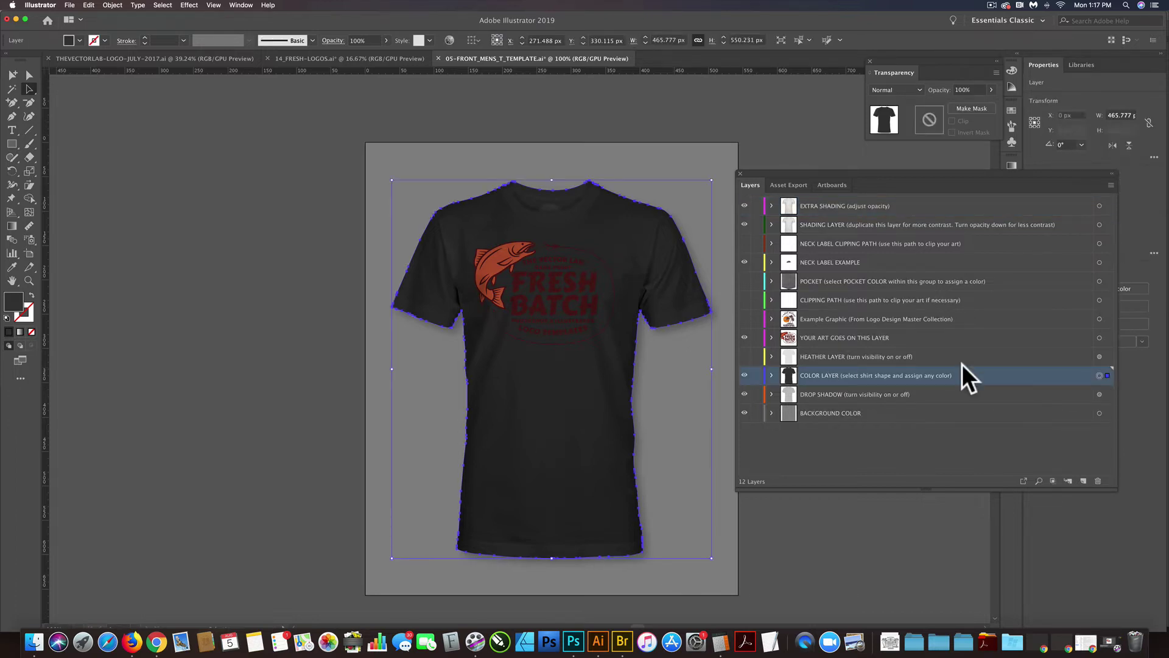
double_click(15, 300)
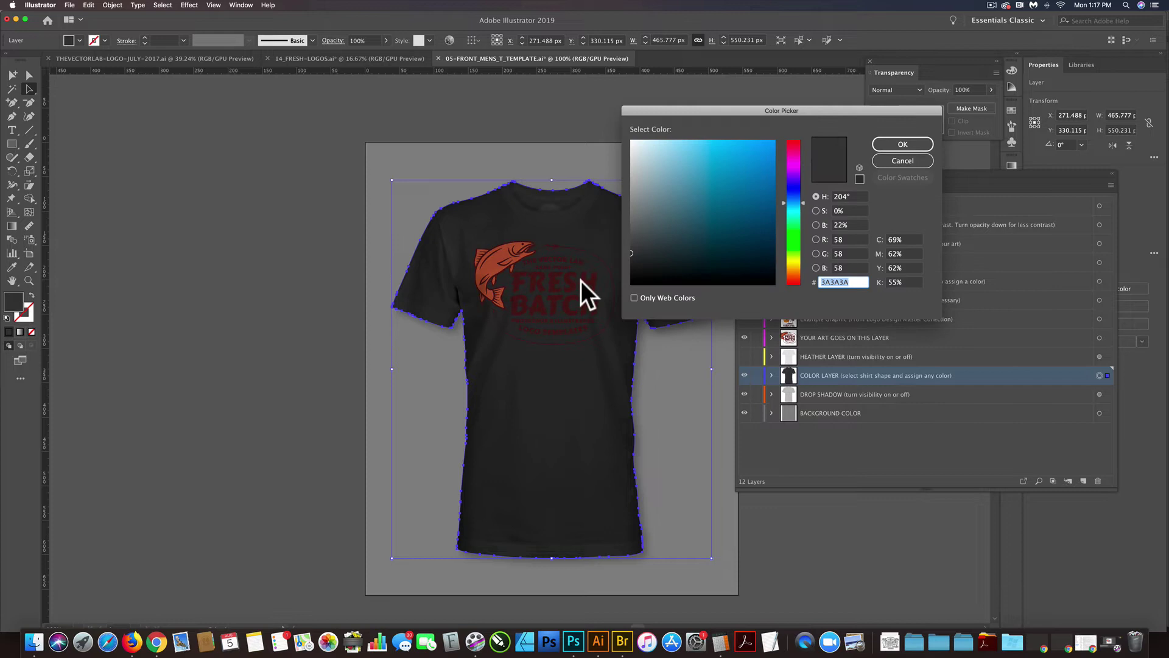
left_click_drag(631, 253, 631, 259)
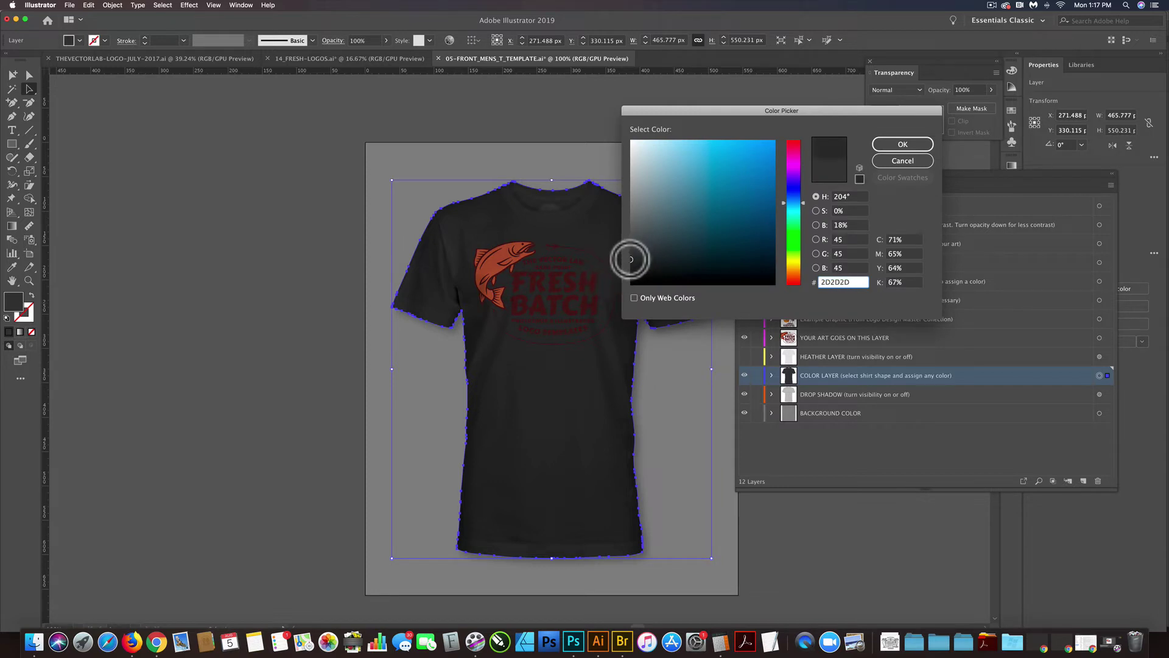
left_click(889, 145)
left_click(227, 308)
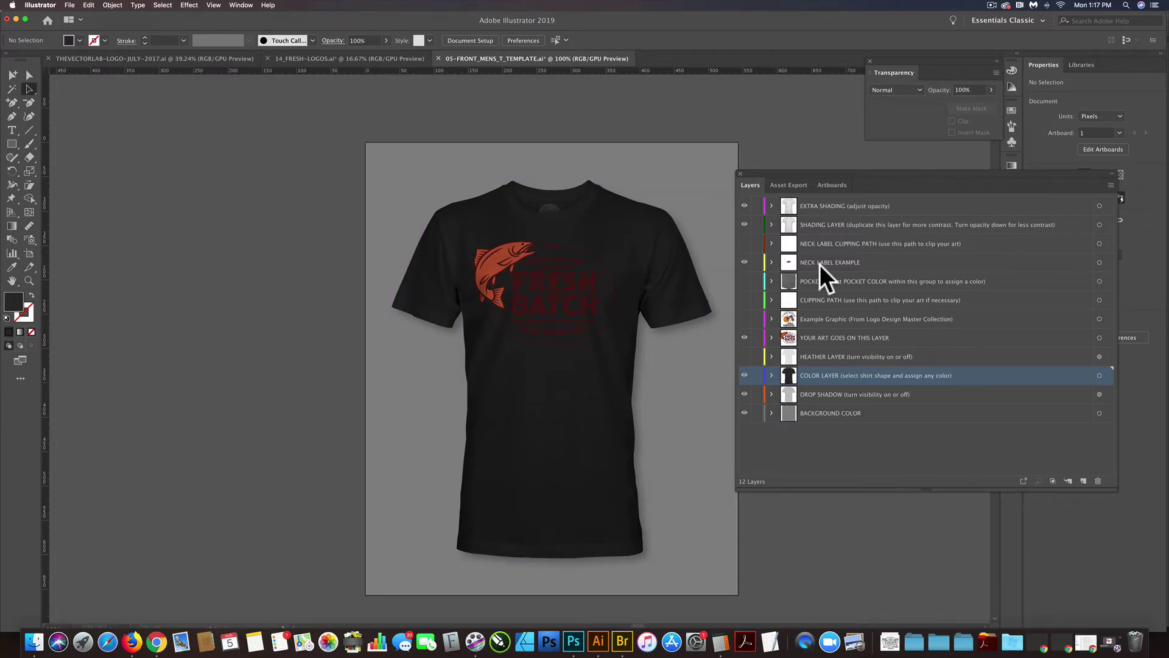
Inside the logo group, recolour the maroon lettering and outline to light grey AFAFAF, then exit isolation
left_click(886, 338)
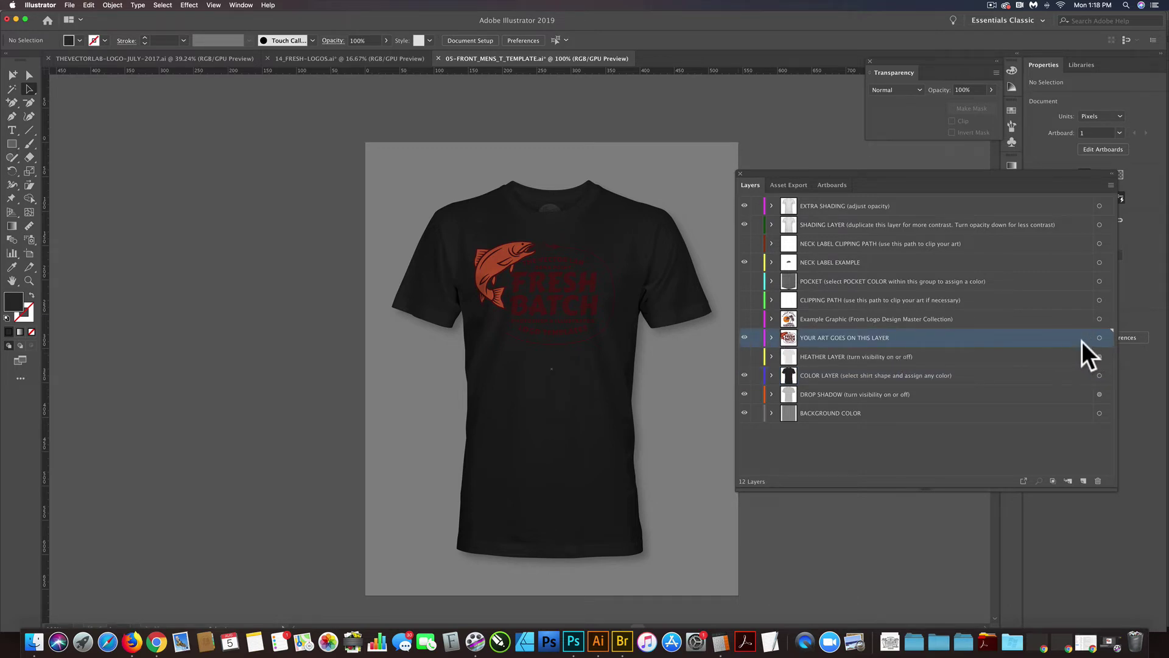
left_click(1100, 337)
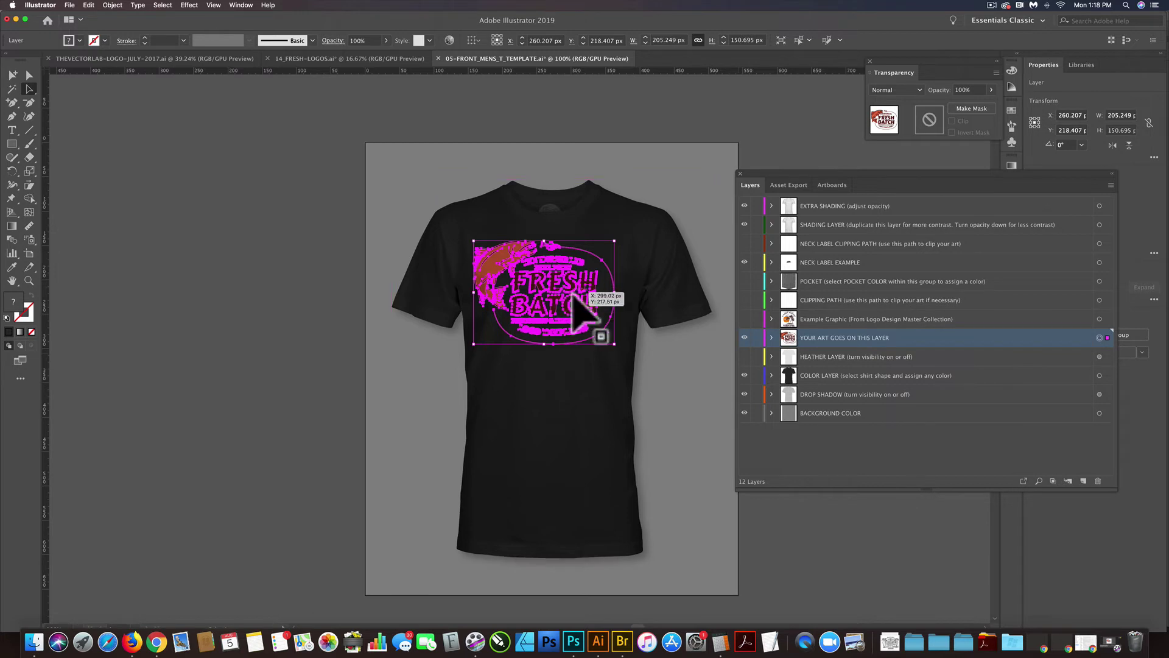
double_click(573, 296)
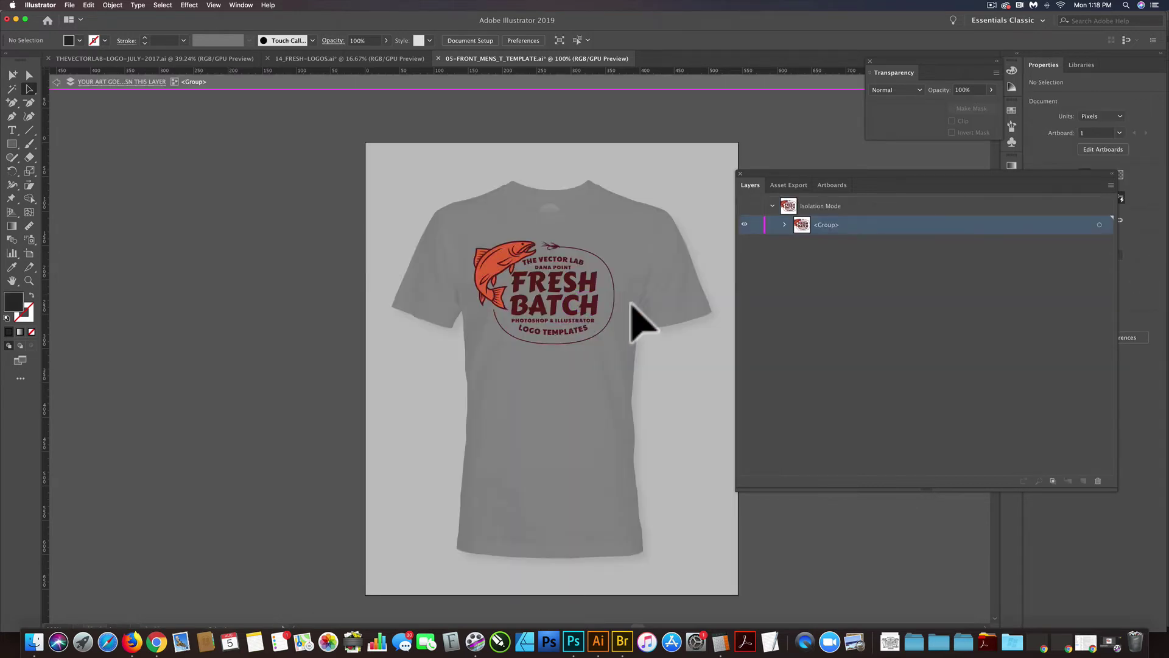
key("super+a")
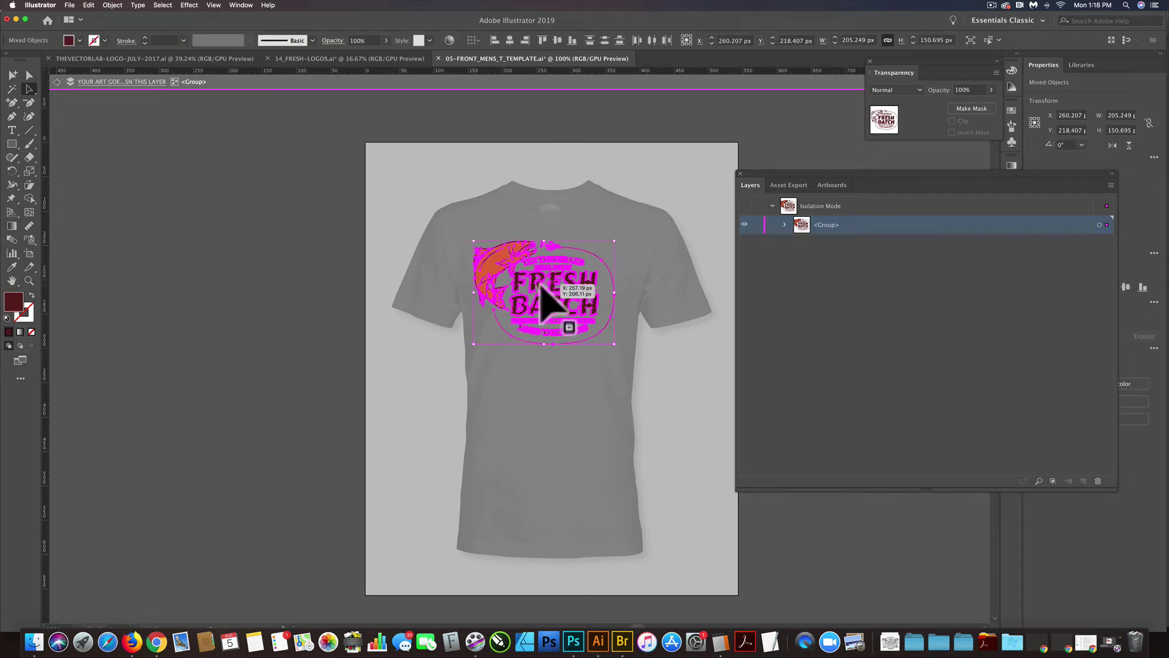
double_click(15, 303)
left_click_drag(636, 162, 631, 190)
left_click(883, 143)
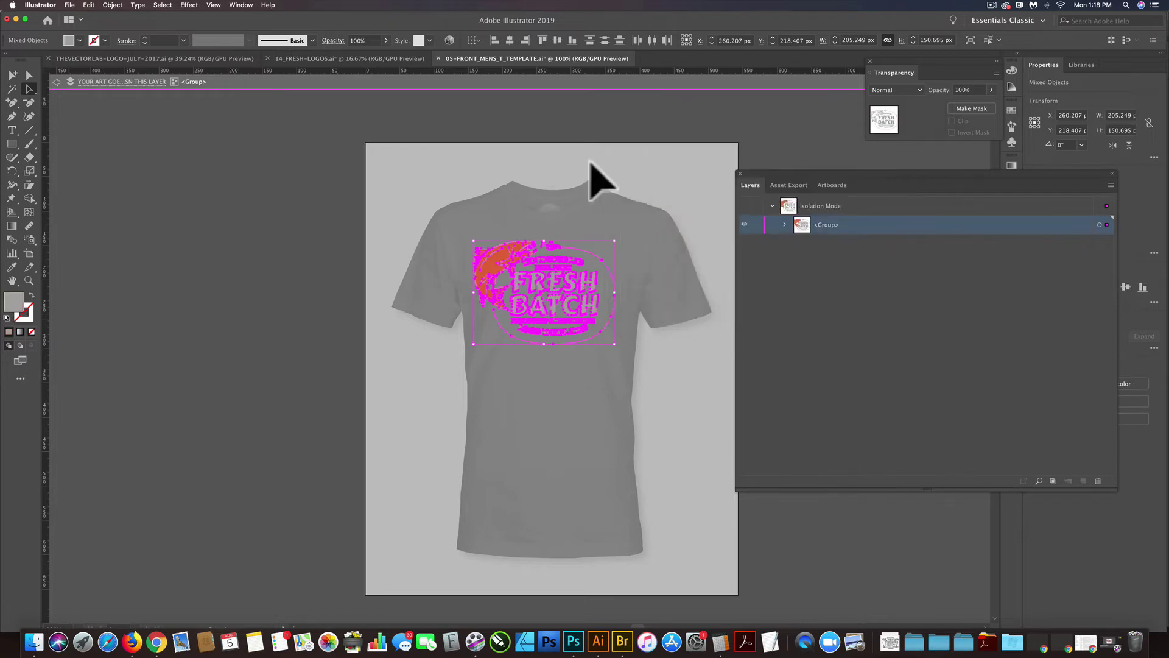
double_click(305, 225)
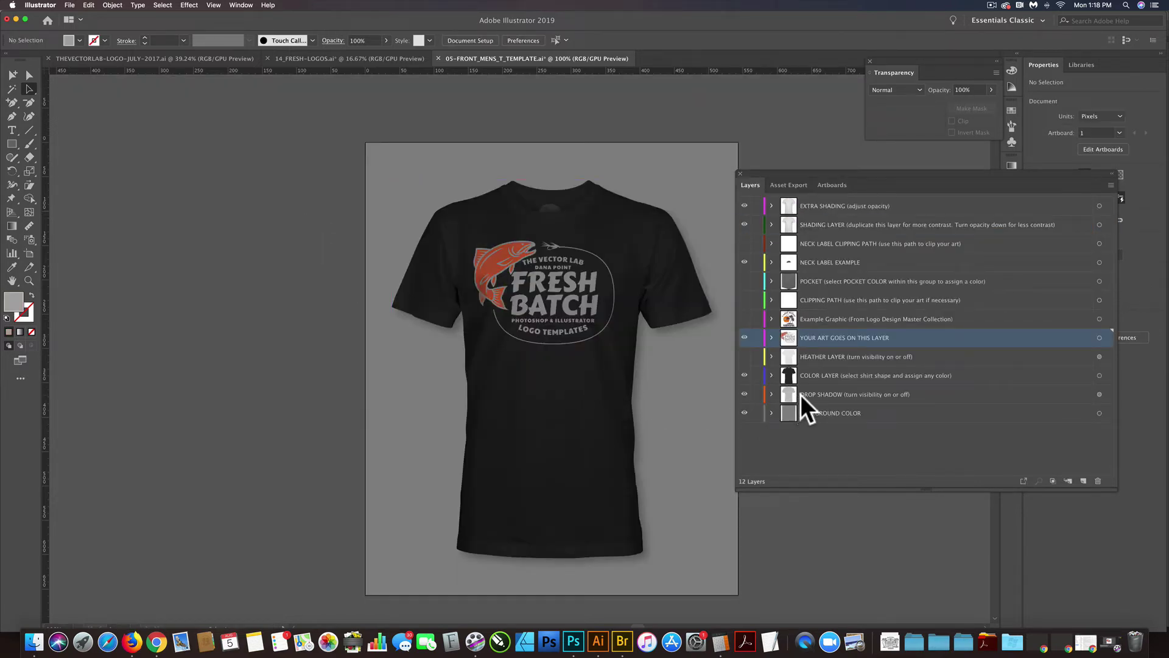
Turn on the HEATHER LAYER and target its texture artwork on the shirt
left_click(834, 356)
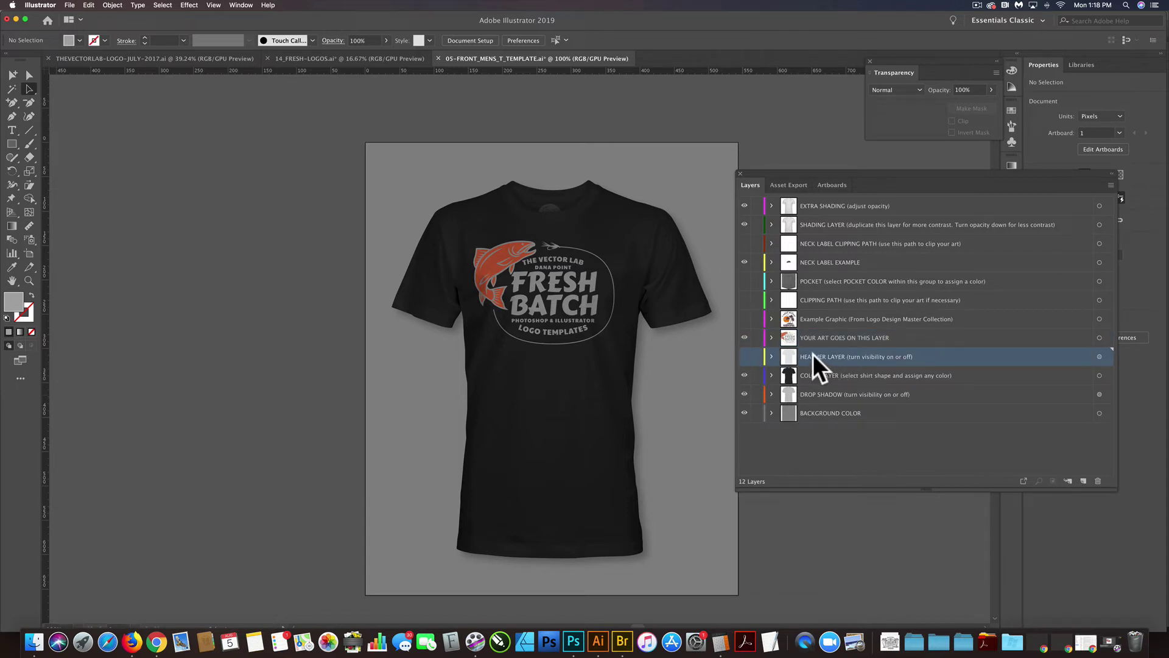
left_click(745, 358)
left_click(1099, 357)
key("super+shift+a")
left_click(1100, 357)
Adjust the heather artwork's Opacity in the Transparency panel
left_click_drag(929, 60, 876, 78)
left_click(938, 107)
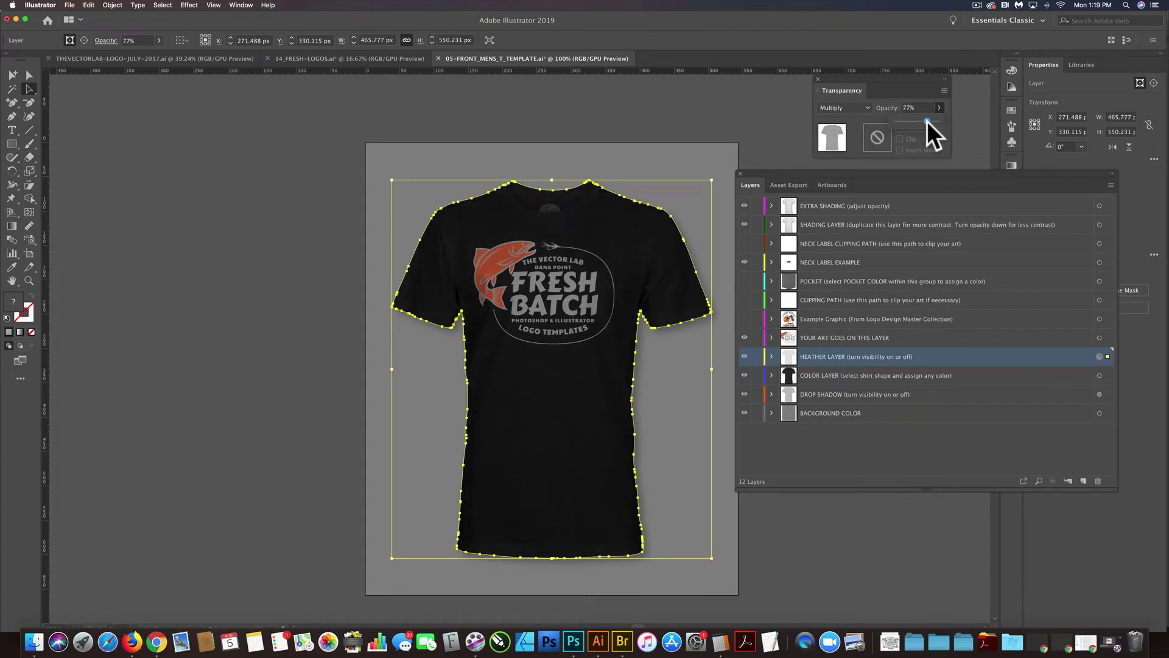
left_click(243, 220)
Zoom in on the shirt fabric and toggle the heather texture off and on to compare
left_click(30, 280)
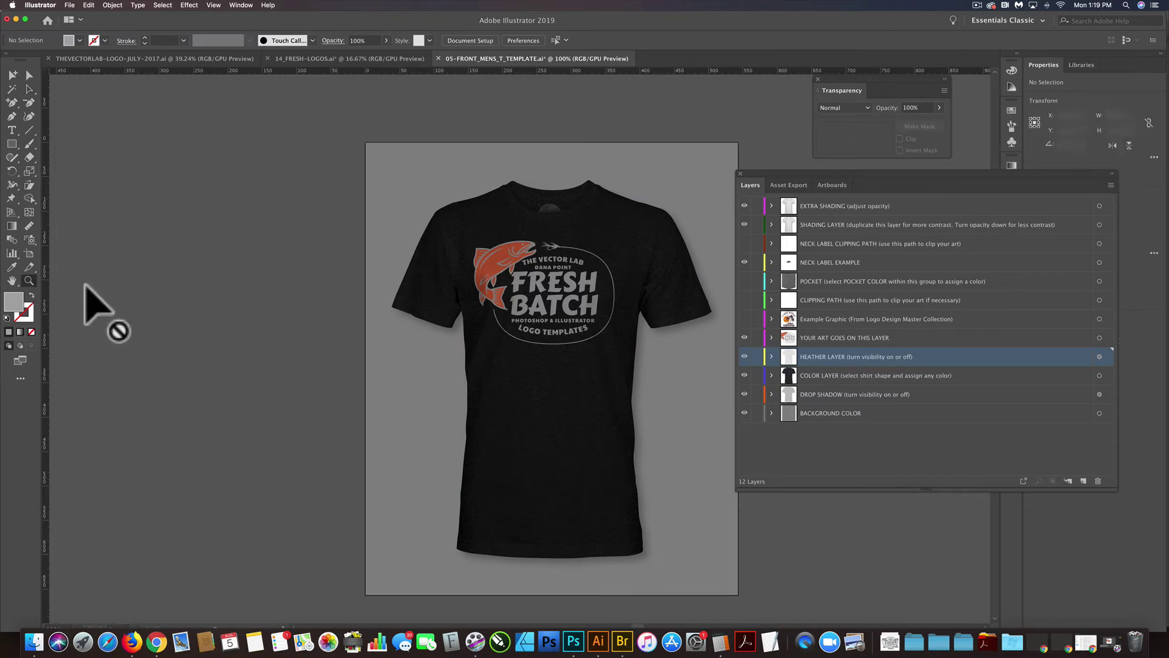
left_click(588, 366)
left_click(475, 374)
left_click(473, 373)
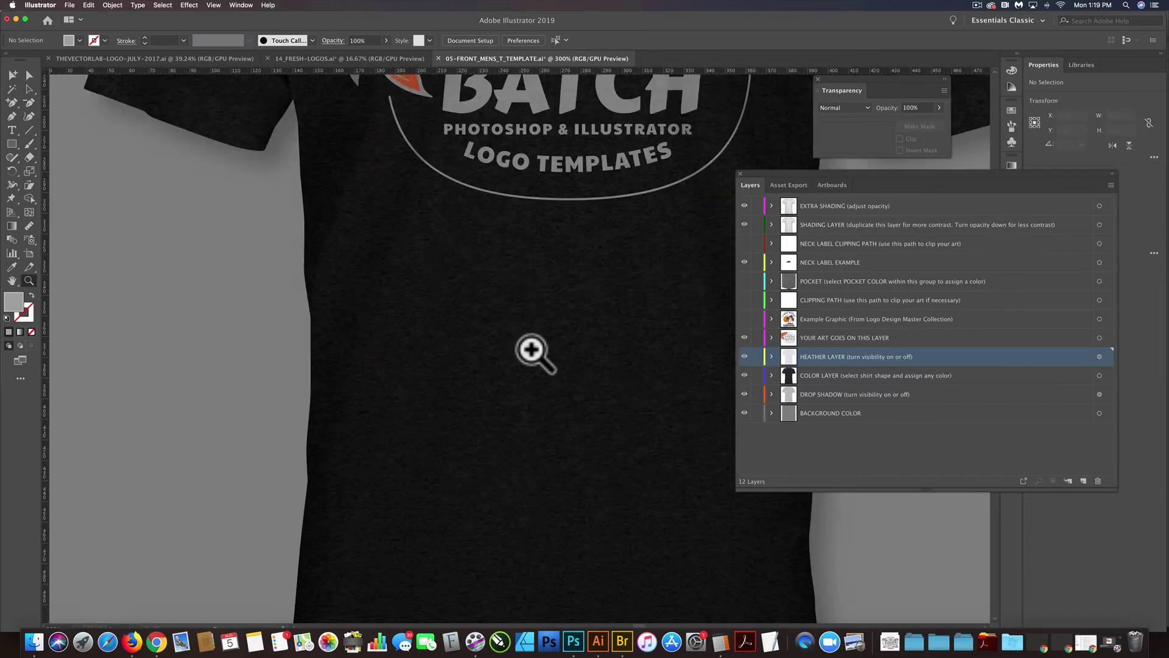
left_click(536, 353)
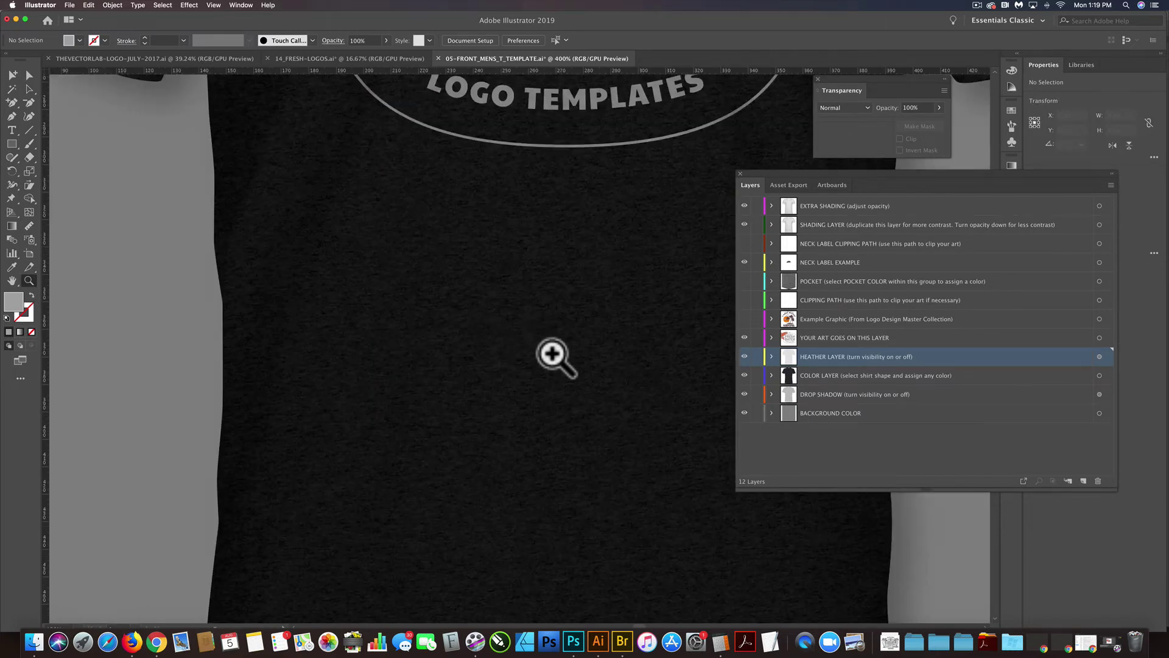
left_click(745, 358)
left_click(744, 358)
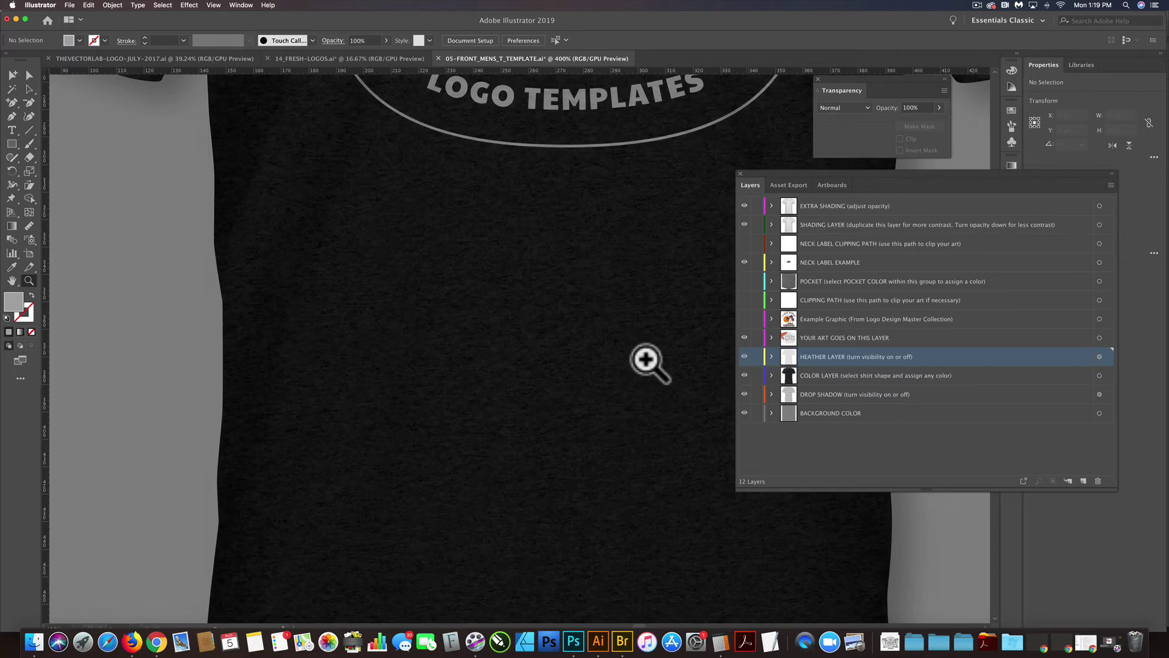
Zoom out around the logo and leave the heather texture switched off for a solid shirt
left_click(564, 328, "alt")
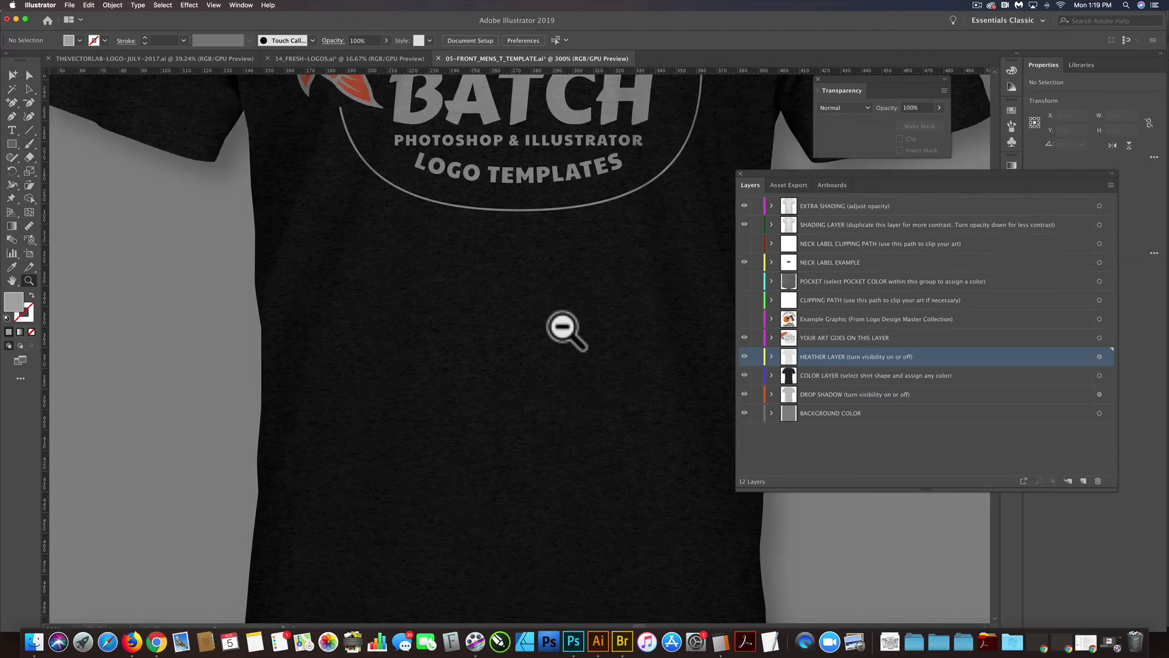
left_click(563, 328, "alt")
left_click(511, 327, "alt")
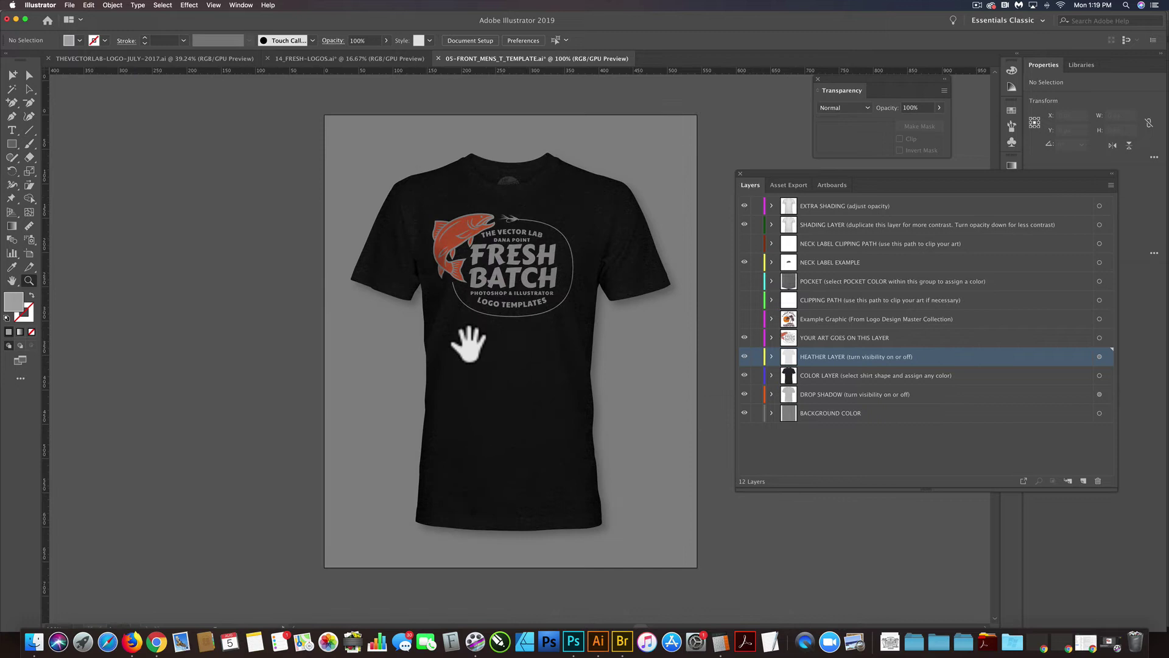
left_click(484, 356)
mouse_move(502, 347)
left_mouse_down()
mouse_move(514, 365)
mouse_move(514, 353)
left_mouse_up()
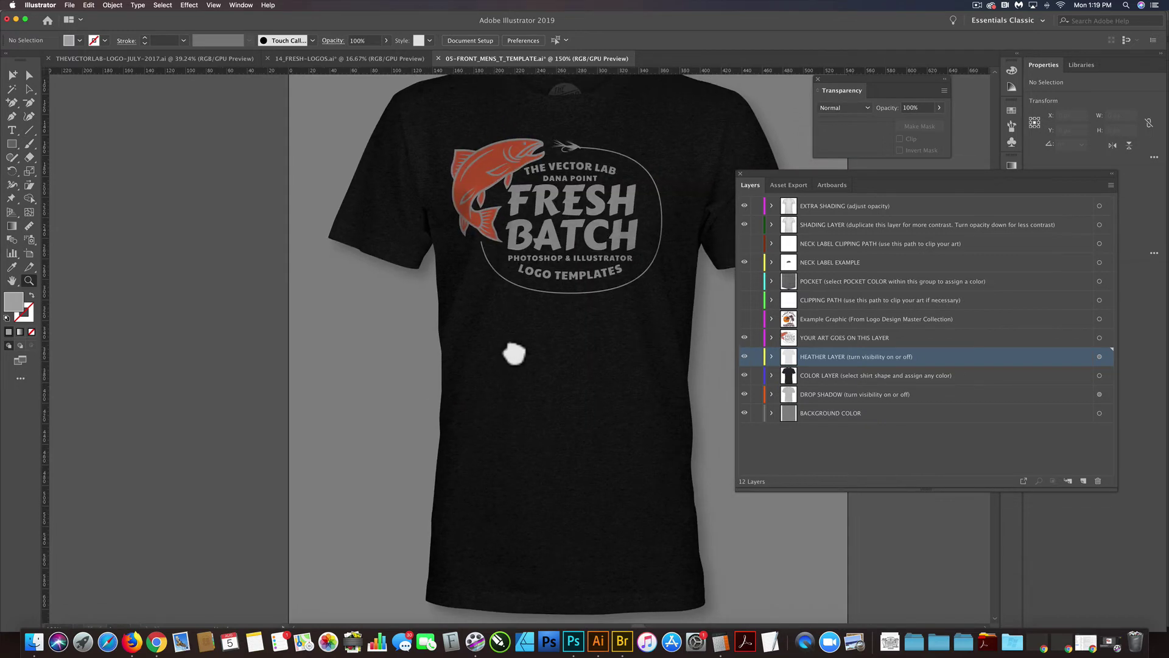
left_click(744, 356)
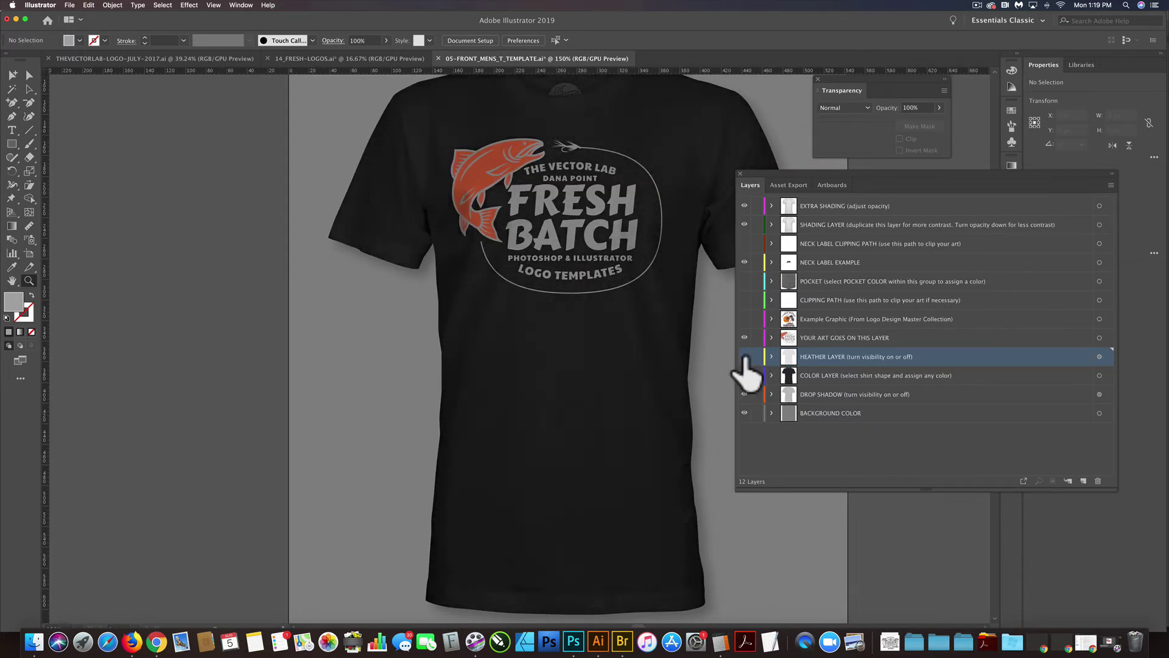
left_click_drag(635, 308, 604, 338)
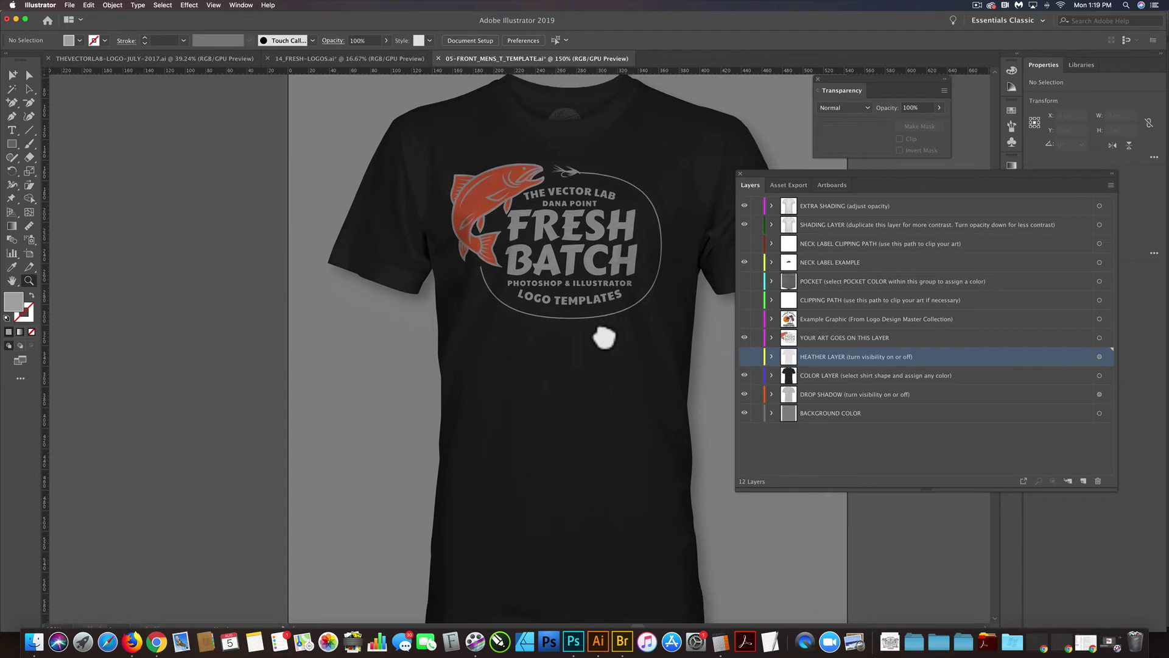
left_click(602, 329, "alt")
left_click_drag(517, 327, 550, 321)
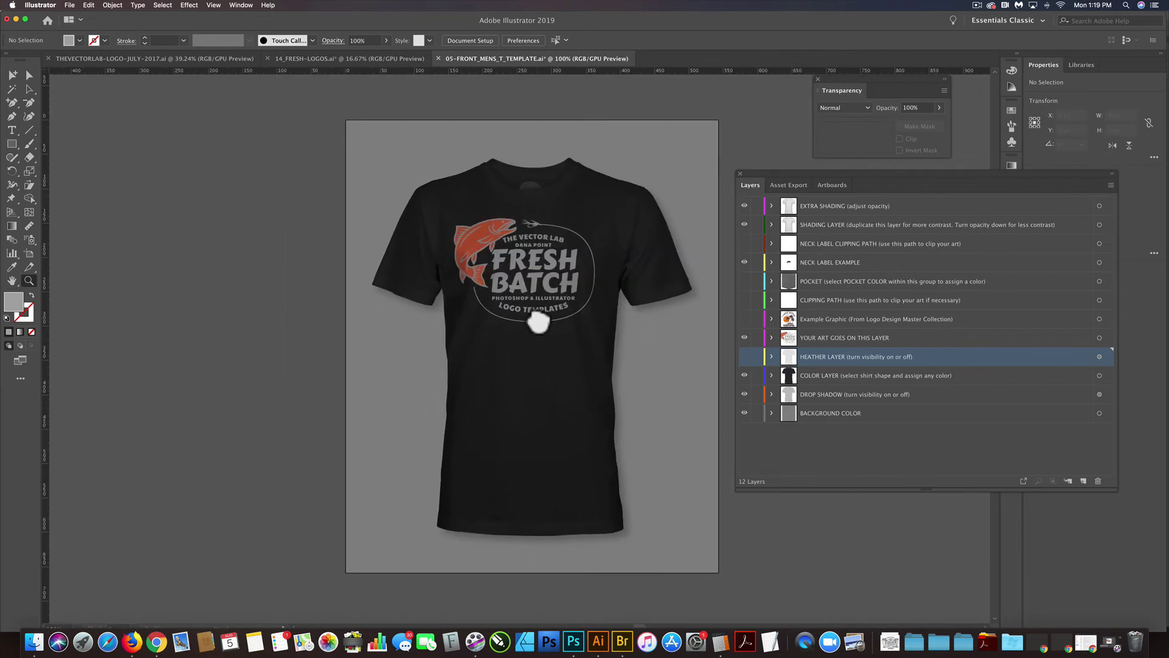
Show the POCKET layer and restack it above the YOUR ART GOES ON THIS LAYER layer
left_click(846, 281)
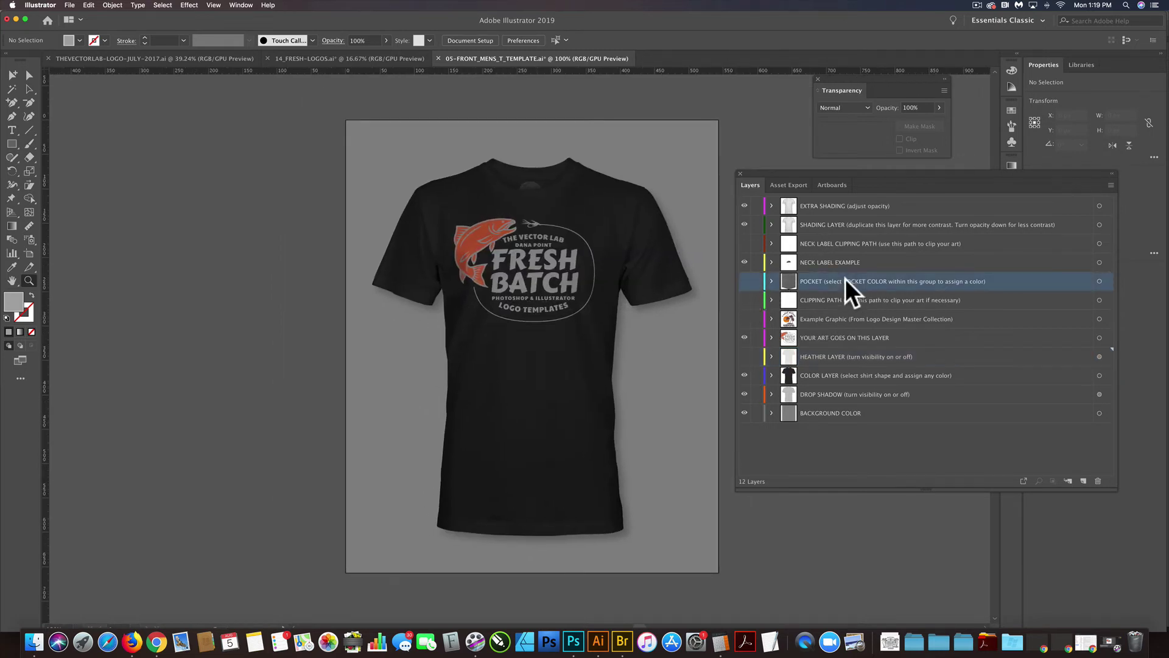
left_click(744, 282)
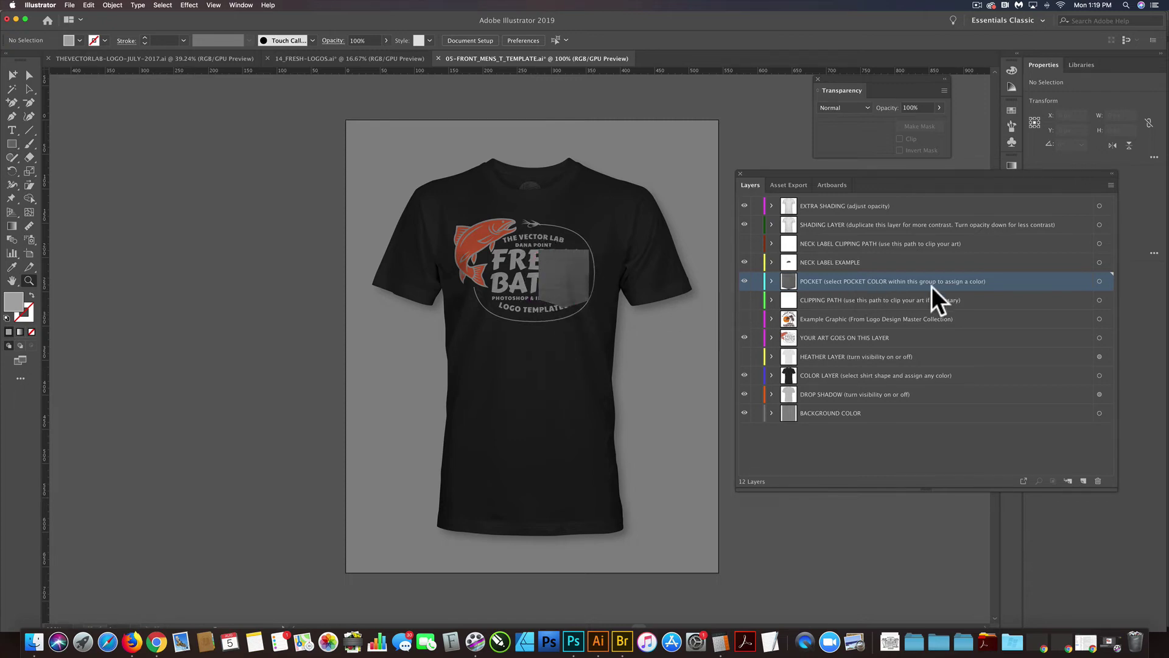
left_click_drag(908, 280, 900, 341)
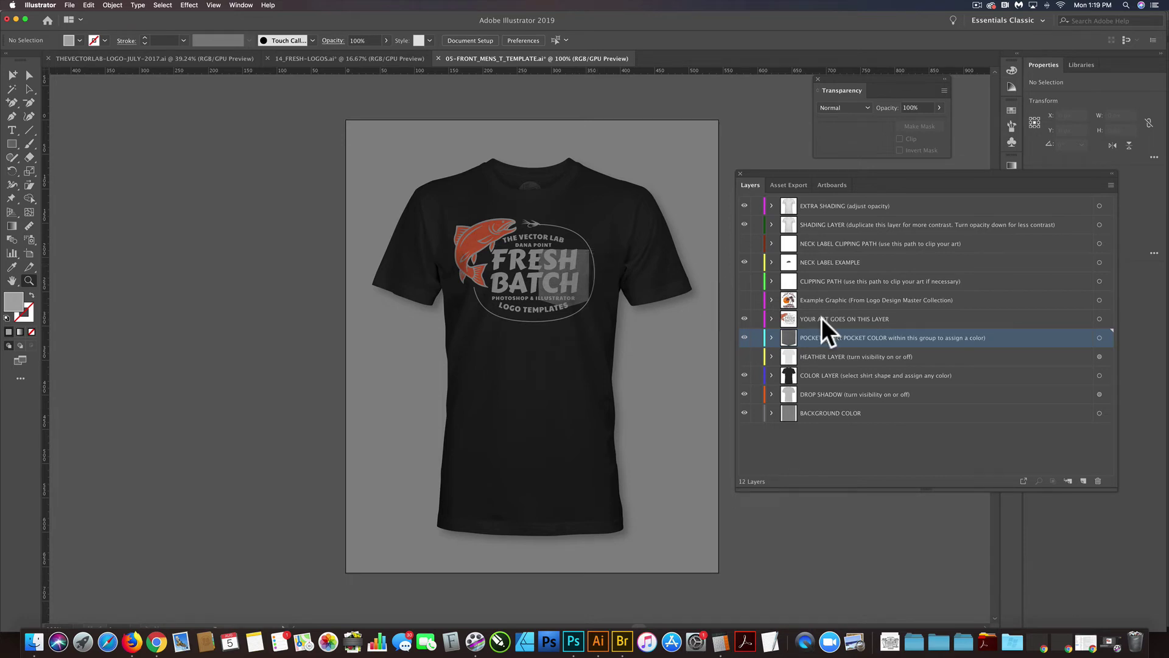
left_click_drag(839, 336, 835, 274)
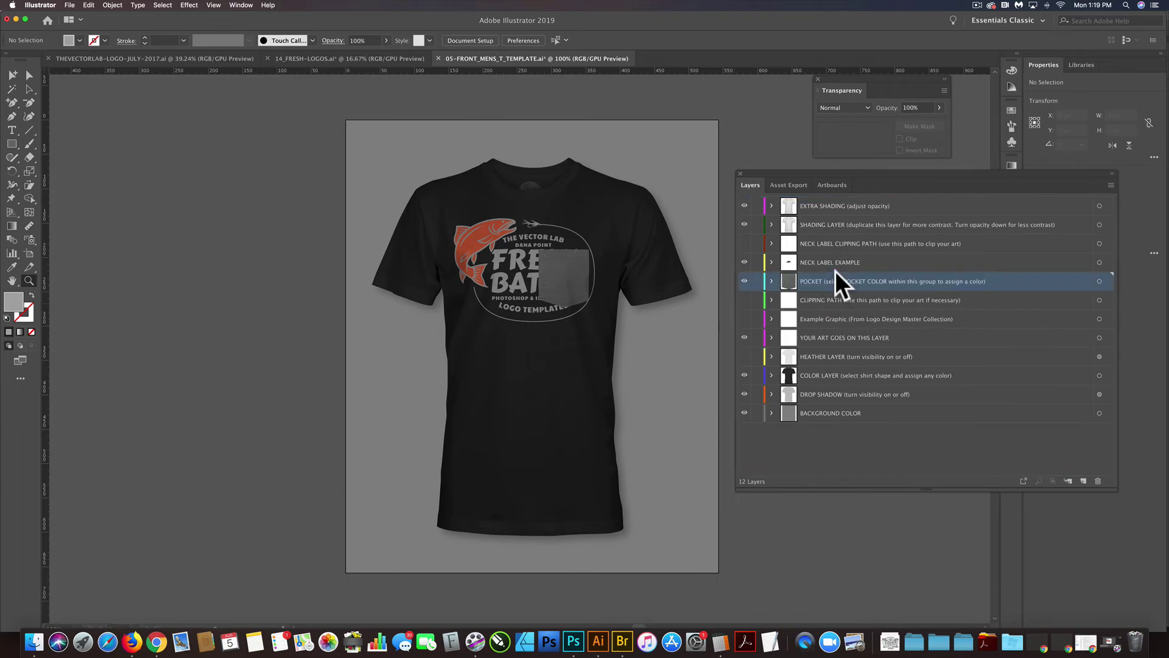
Recolour the POCKET COLOR shape to near-white FCFCFC, then hide the POCKET layer
left_click(771, 281)
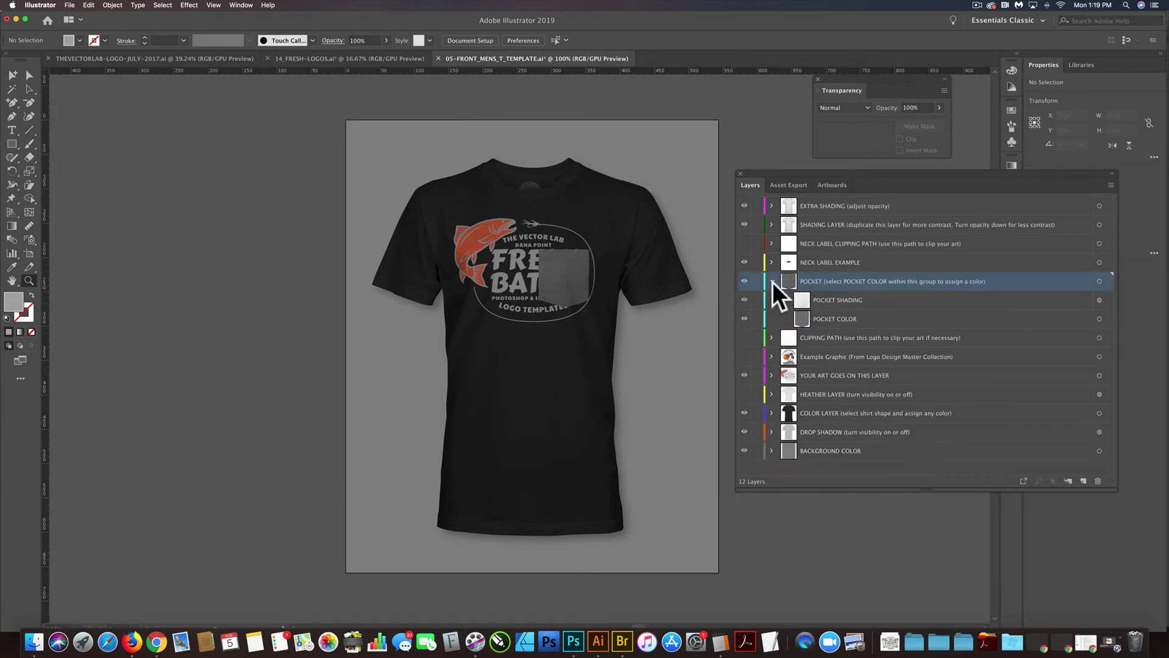
left_click(1099, 319)
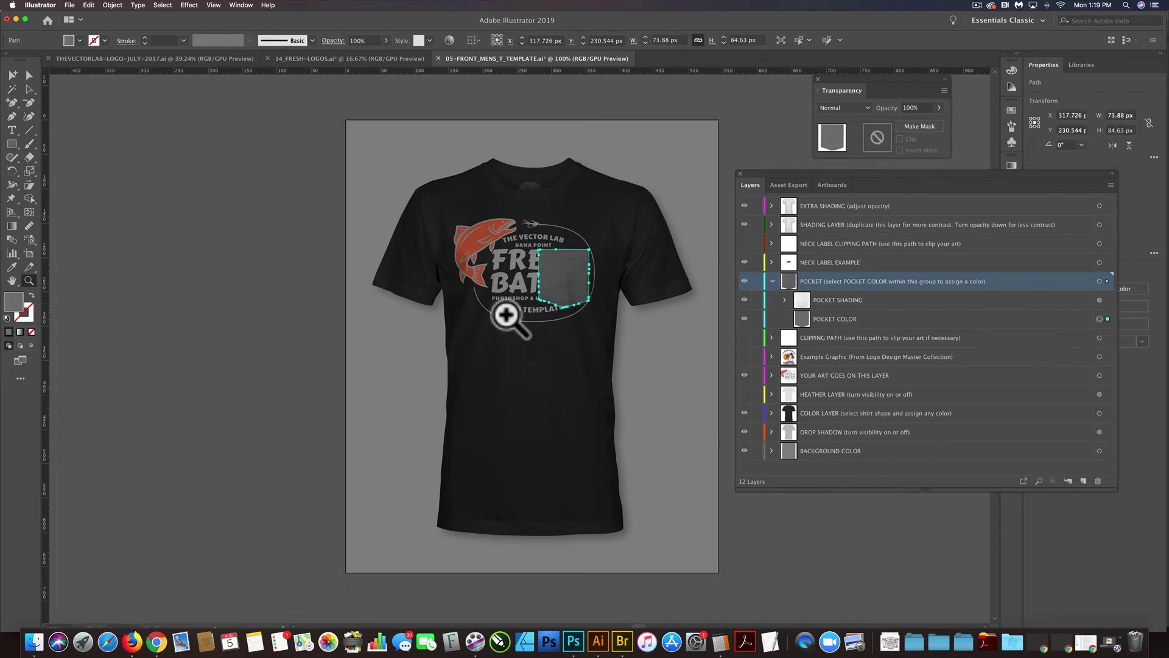
double_click(13, 302)
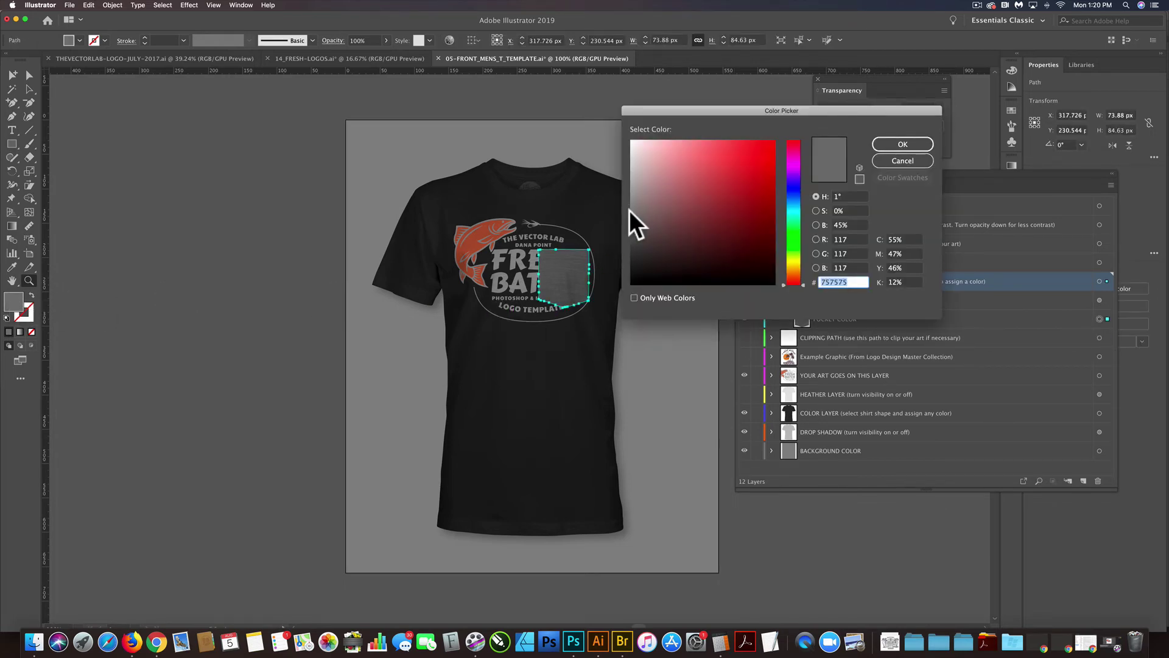
left_click_drag(634, 199, 621, 141)
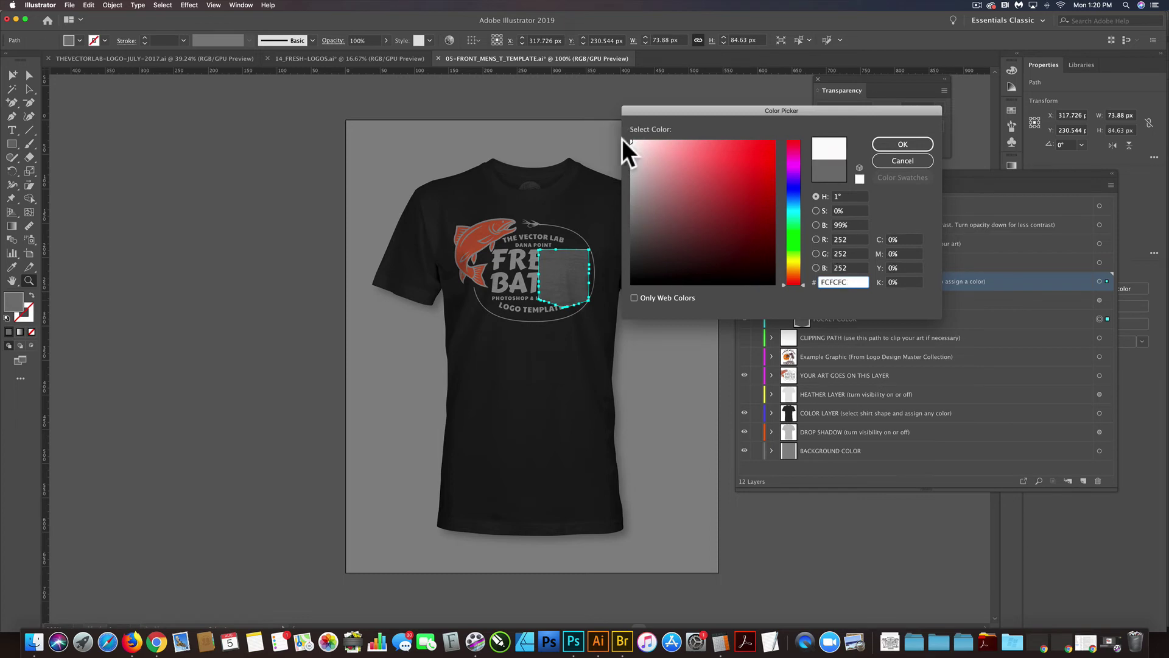
left_click(889, 144)
left_click(234, 210)
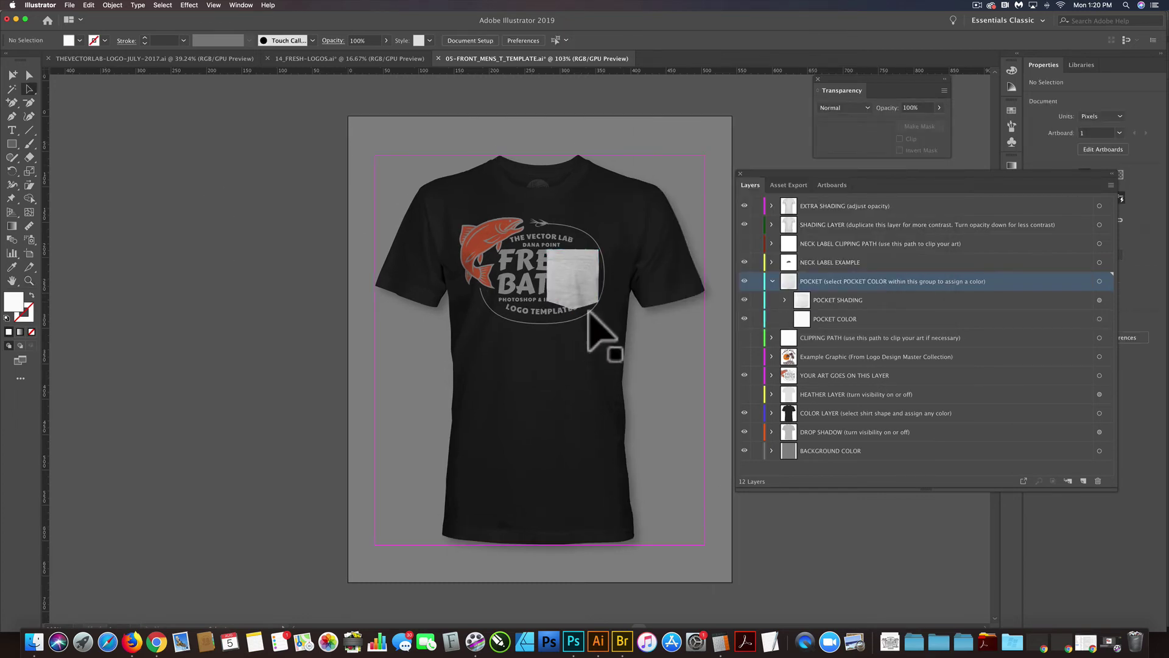
left_click(773, 281)
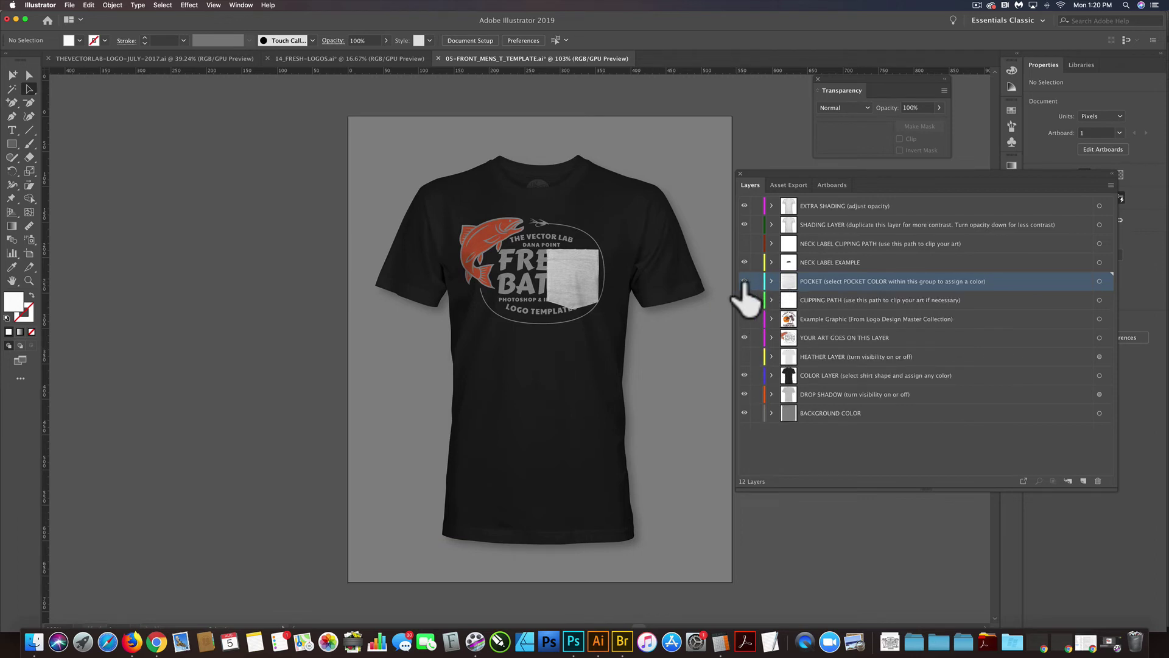
left_click(744, 281)
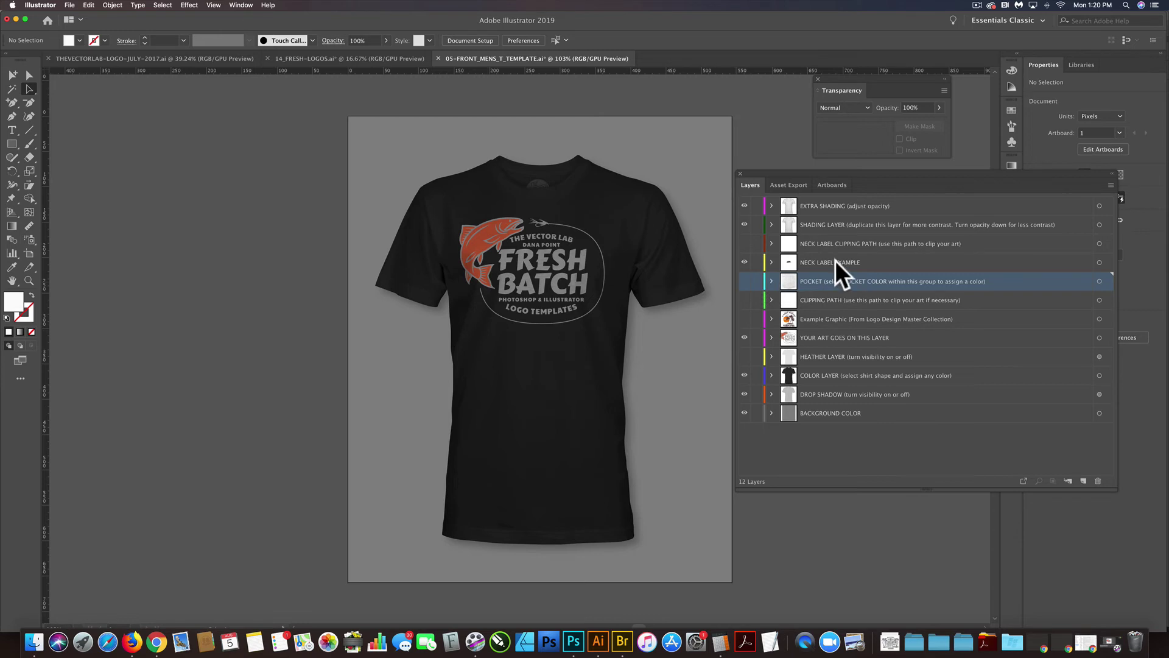
Hide the NECK LABEL EXAMPLE layer and target the neckline path on NECK LABEL CLIPPING PATH
left_click(815, 263)
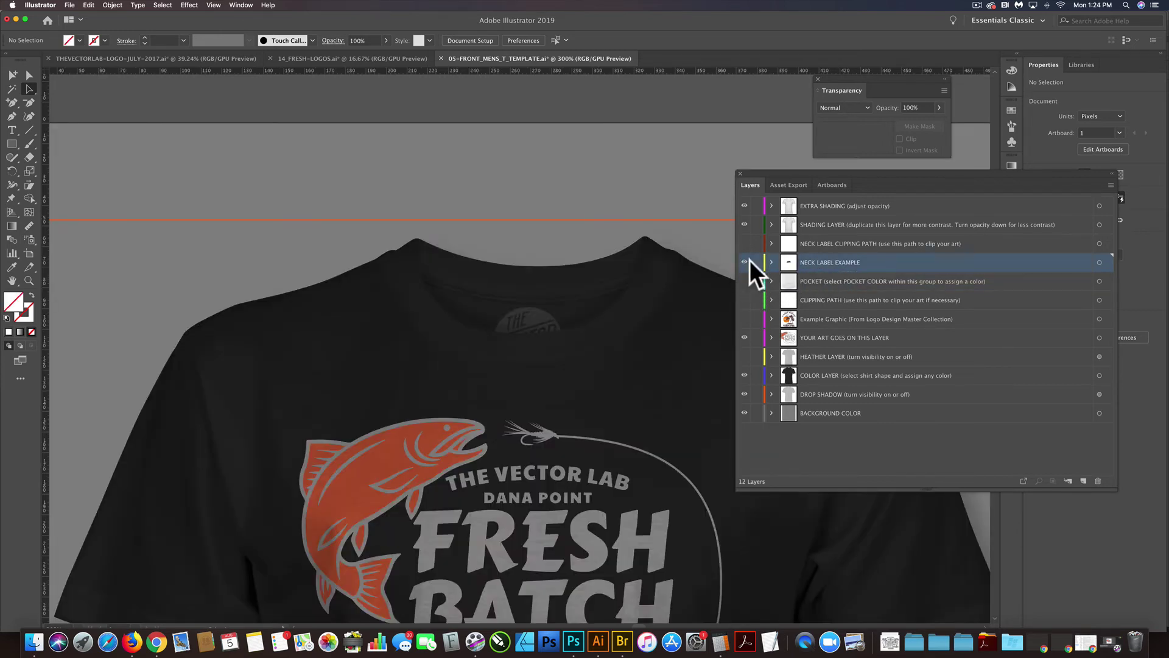
left_click(744, 264)
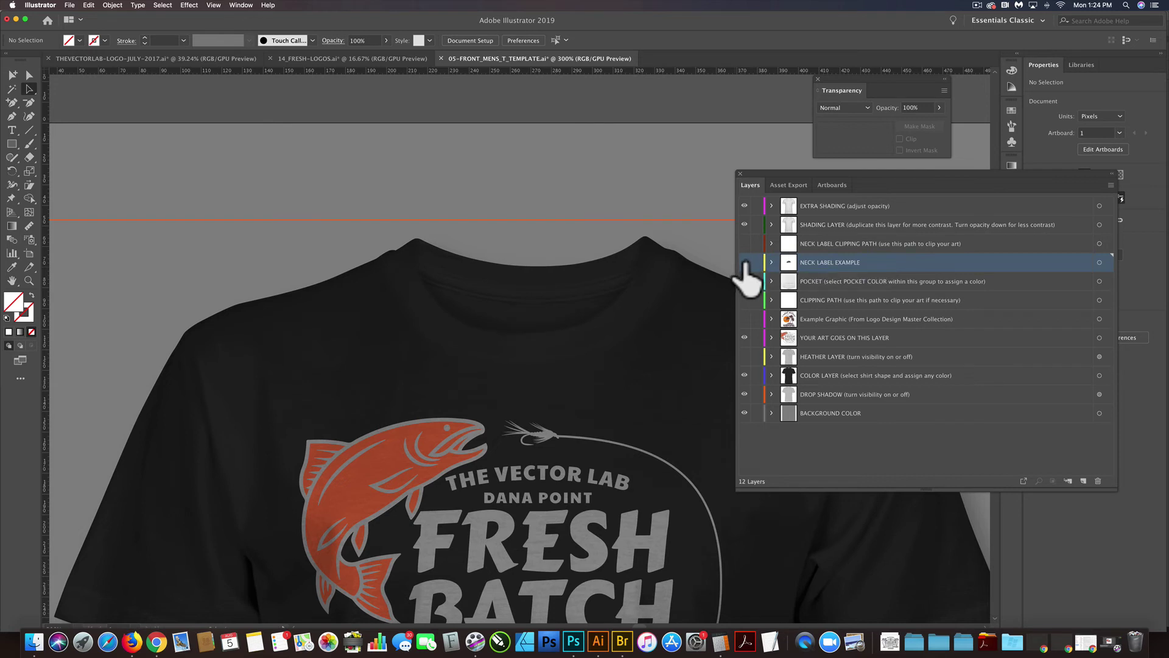
left_click(816, 240)
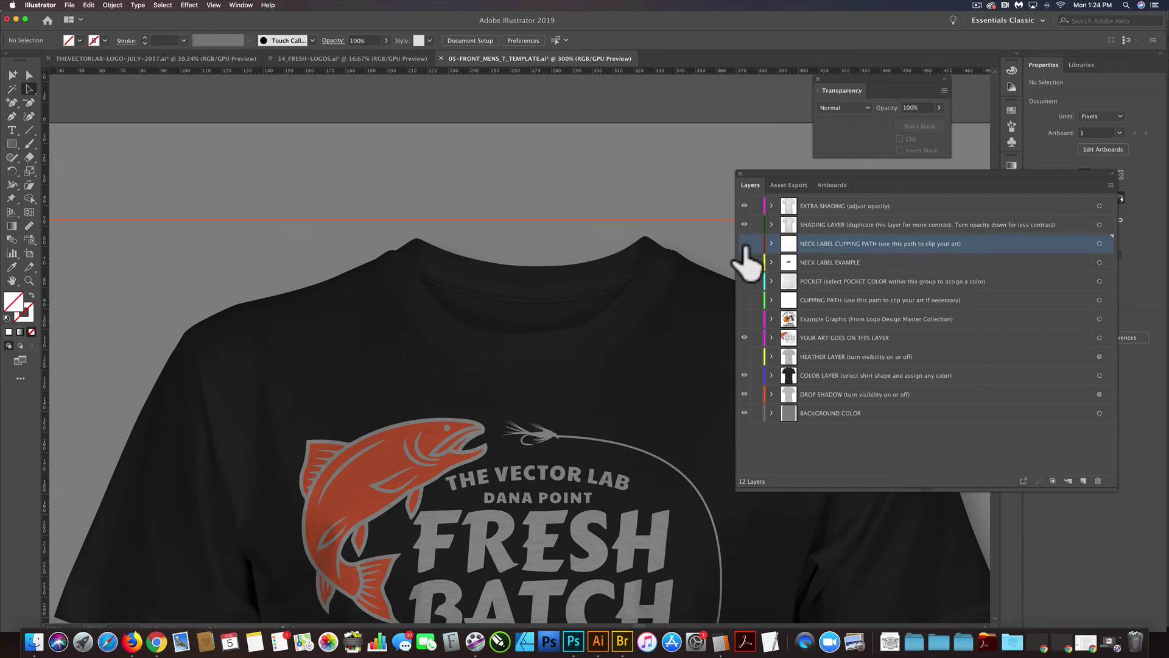
left_click(1099, 244)
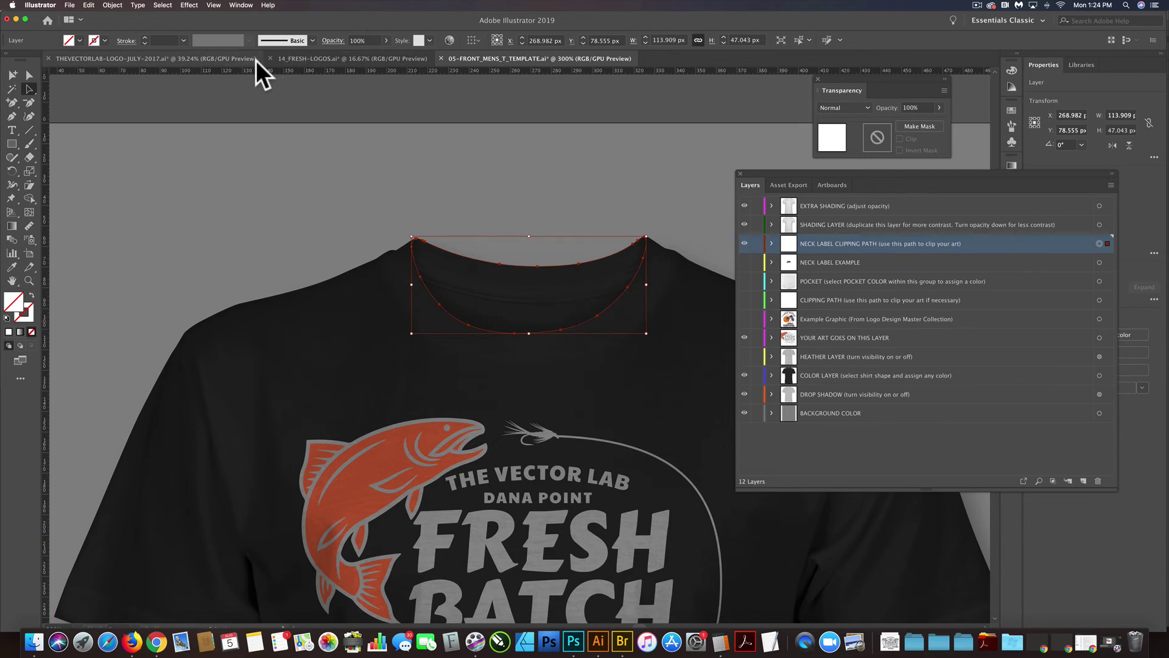
Select the whole VECTOR LAB logo in its own document
left_click(195, 61)
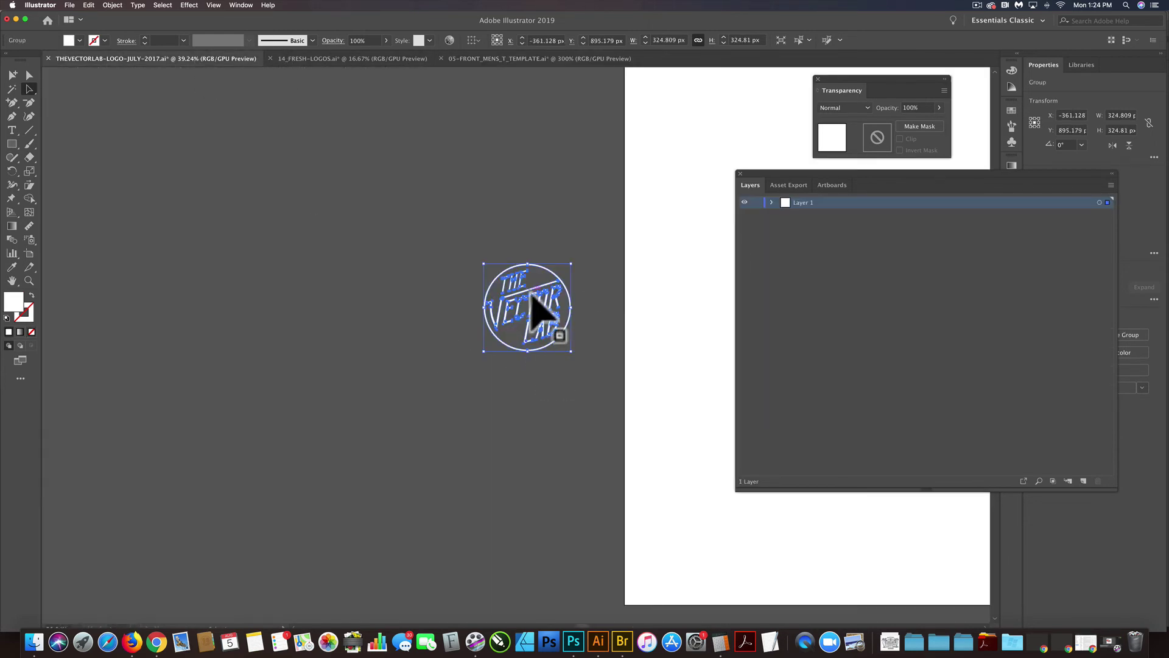
left_click(563, 396)
left_click_drag(466, 259, 596, 373)
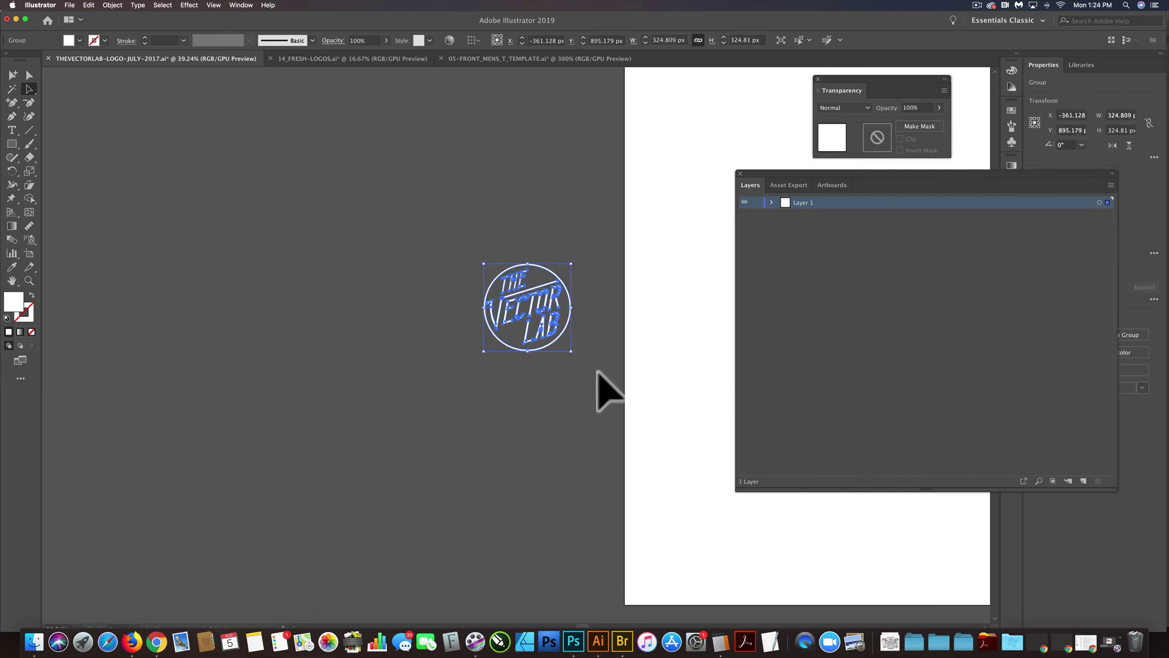
Paste the logo into the T-shirt template and scale it down to about 36 px
left_click(502, 56)
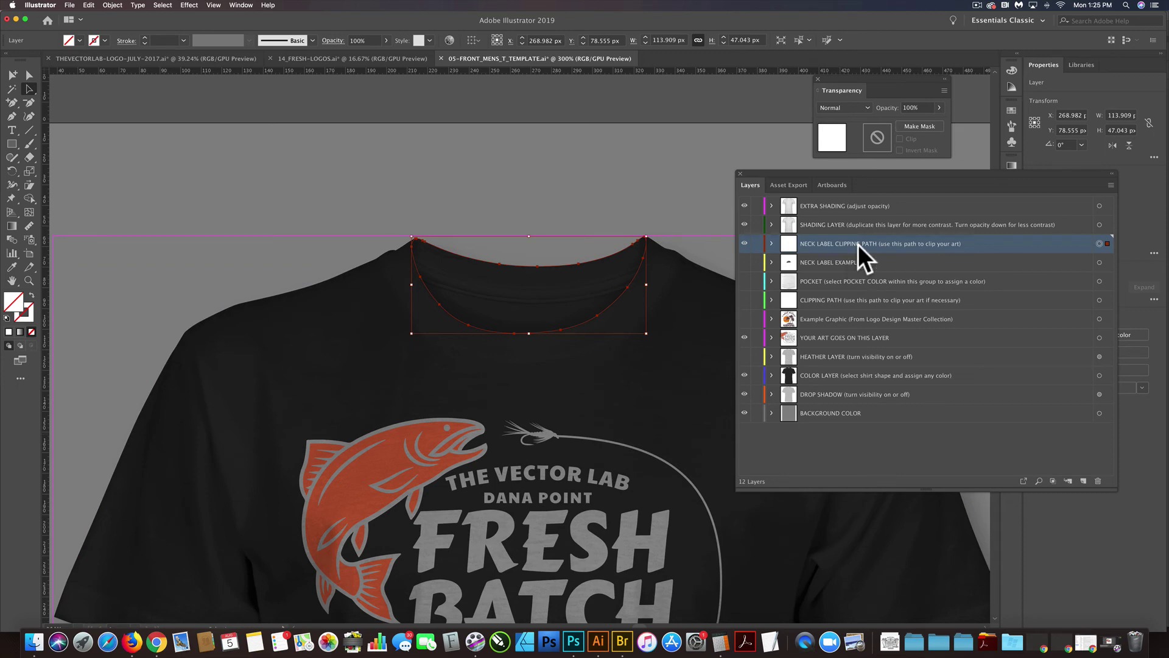
key("super+shift+a")
key("super+v")
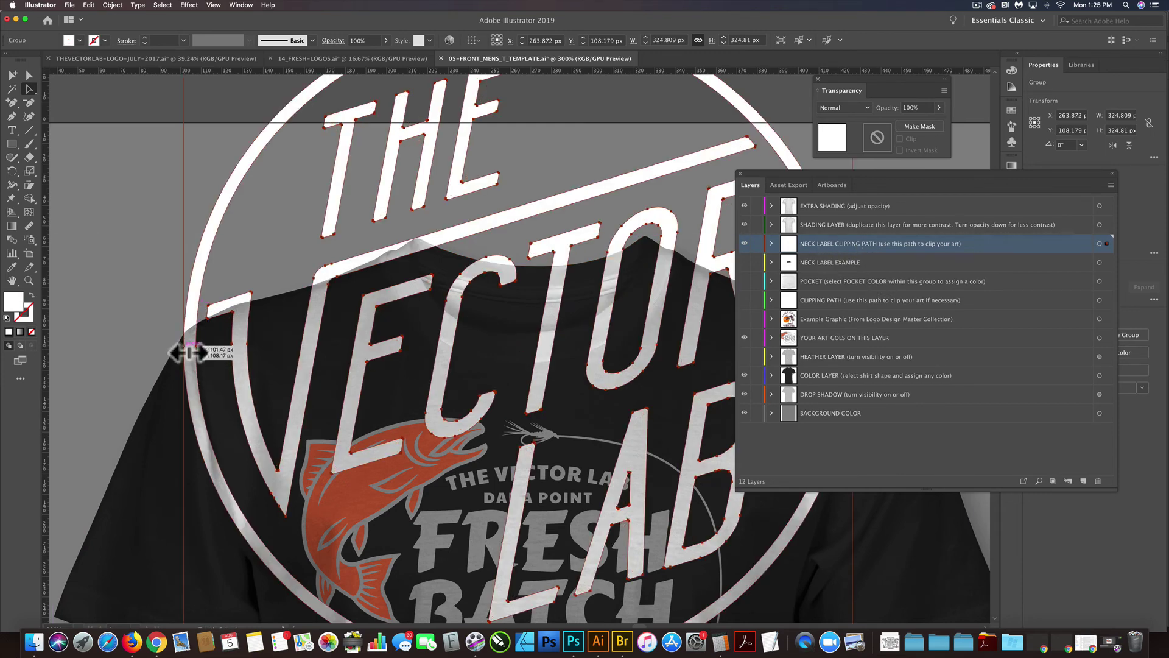
left_click_drag(187, 352, 531, 347)
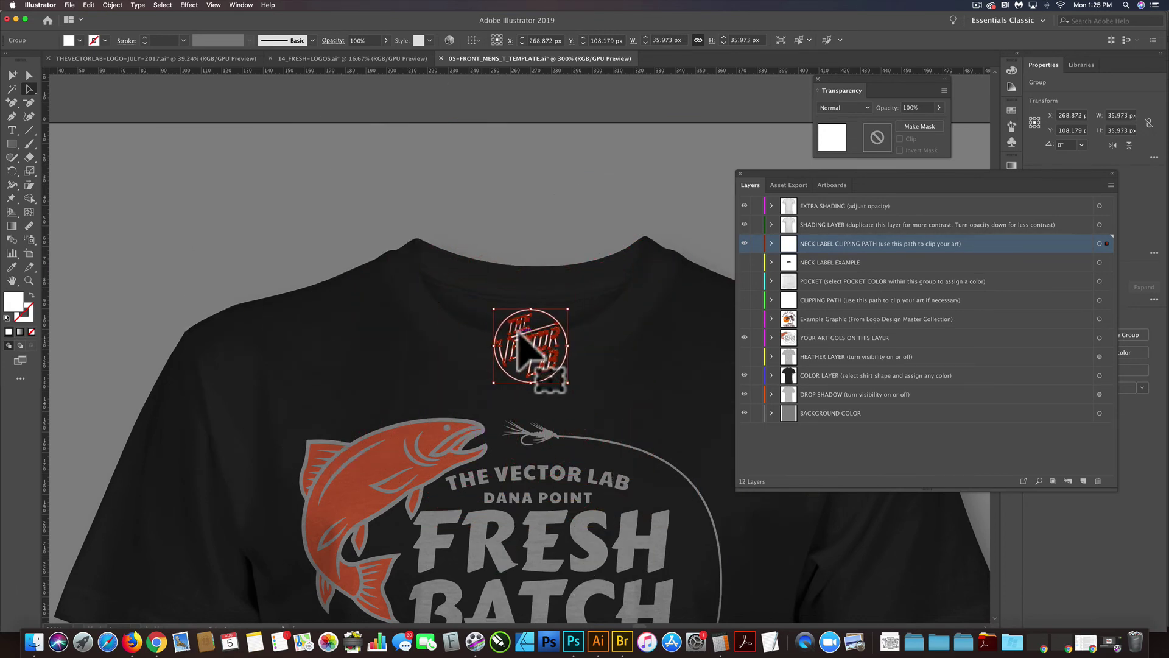
Move the logo <Group> below the neckline path inside the neck-label layer
left_click(771, 243)
left_click(849, 262)
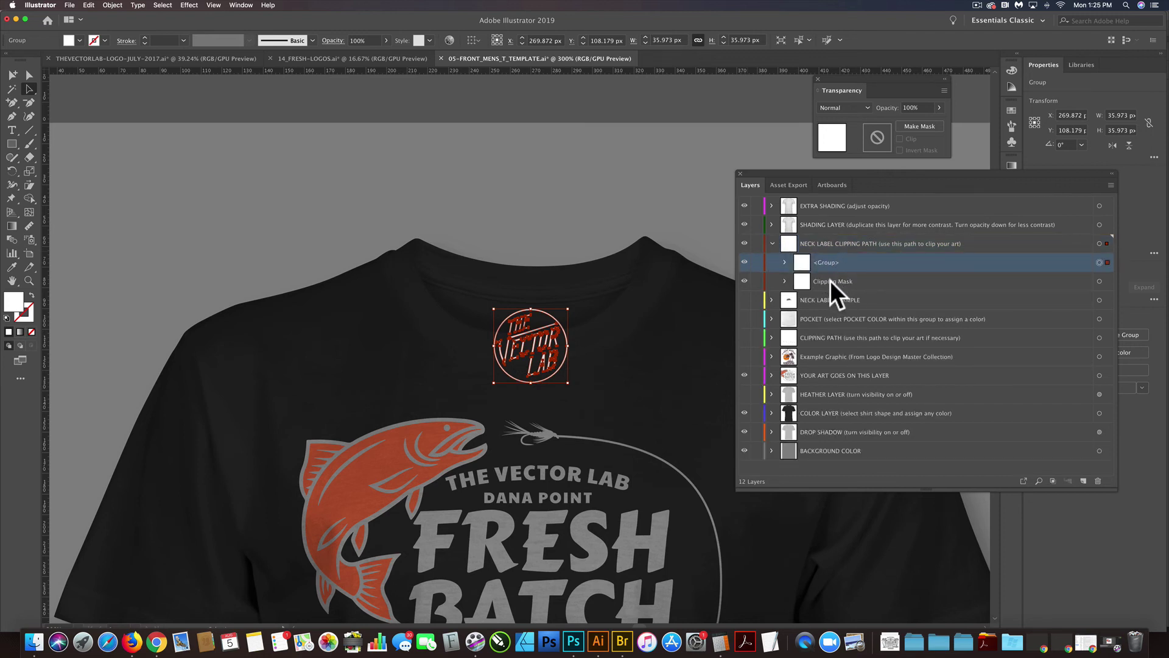
left_click_drag(831, 261, 830, 287)
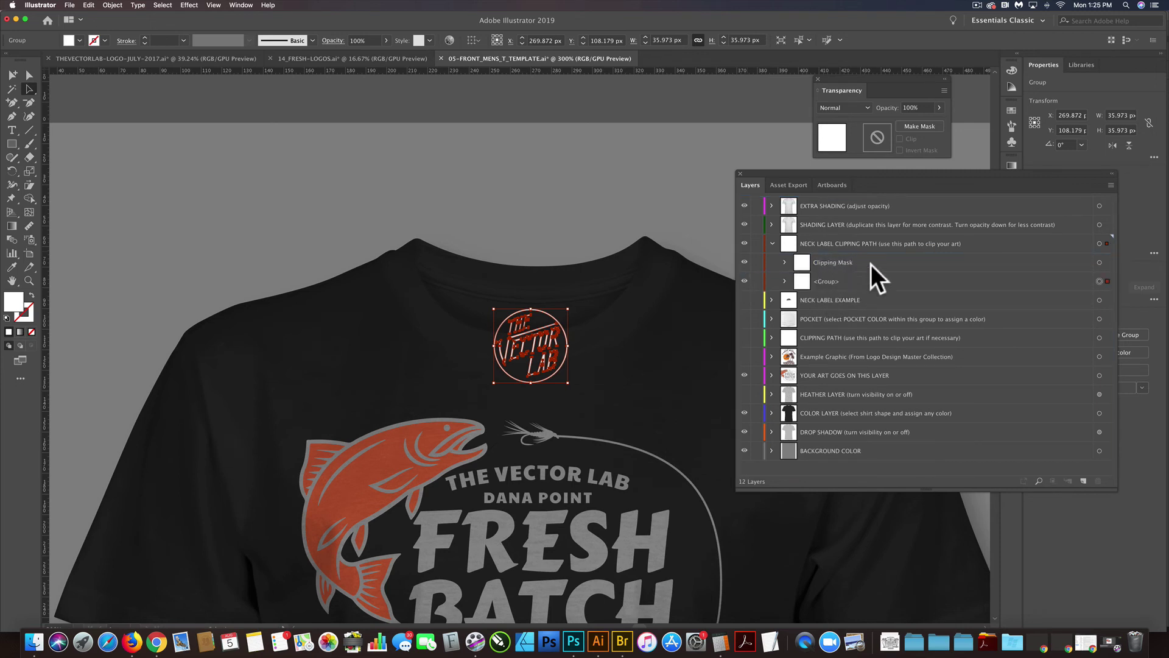
left_click(587, 337)
left_click(579, 325)
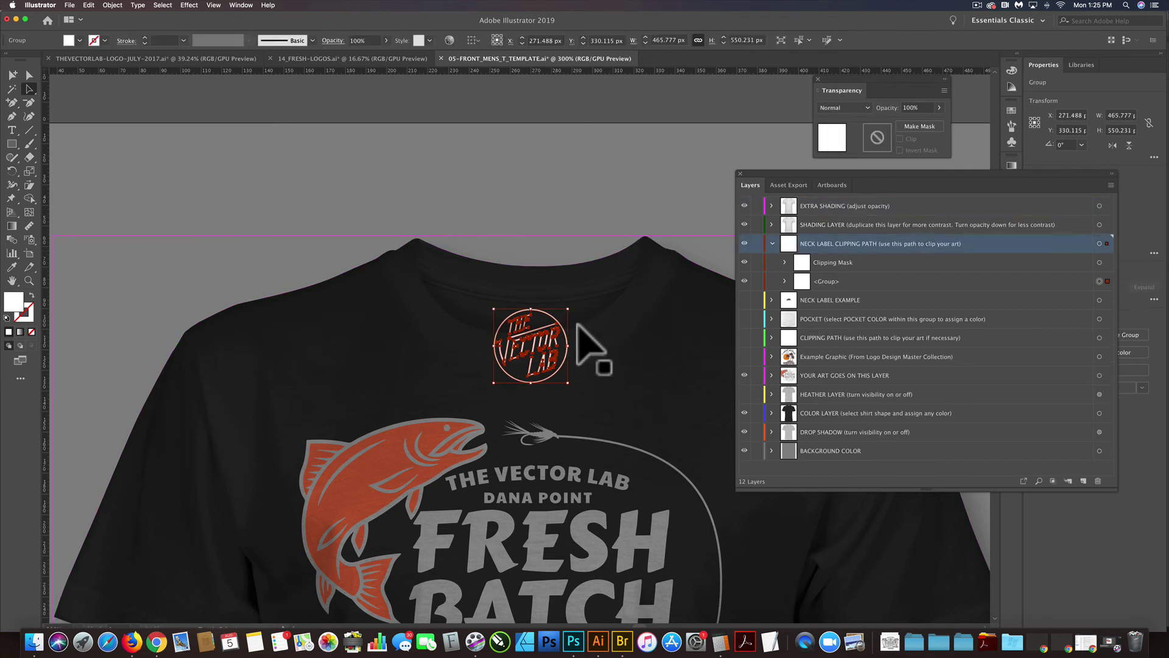
Select the neckline path and logo group and make a clipping mask (Cmd+7)
left_click(1099, 263)
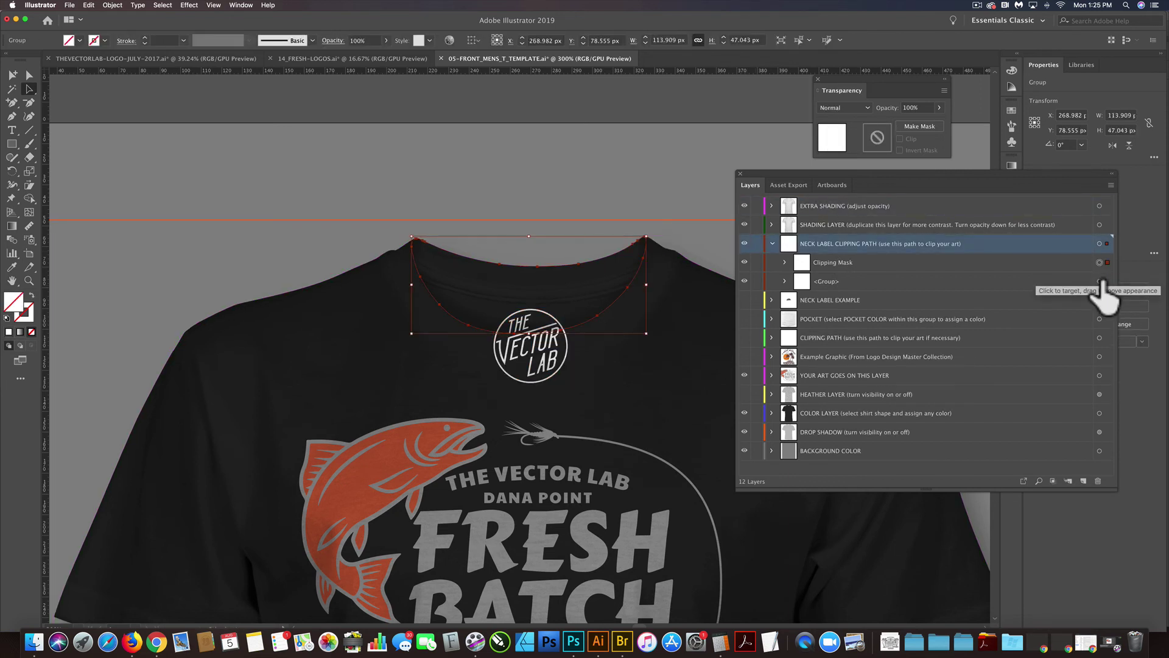
left_click(1100, 282, "shift")
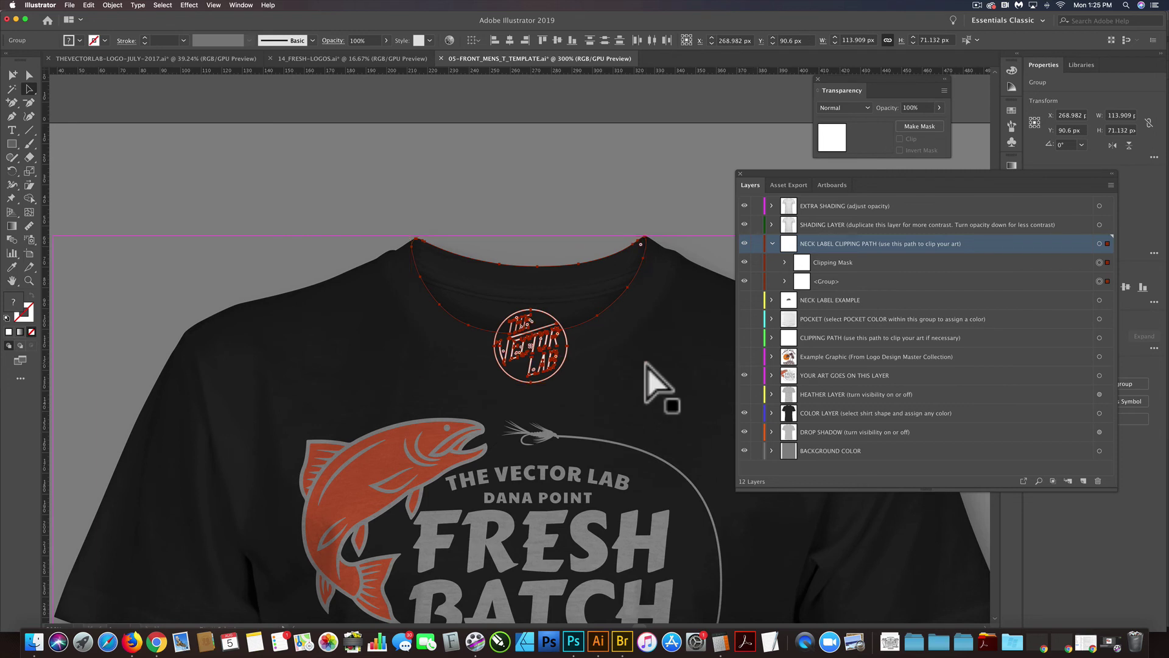
key("super+7")
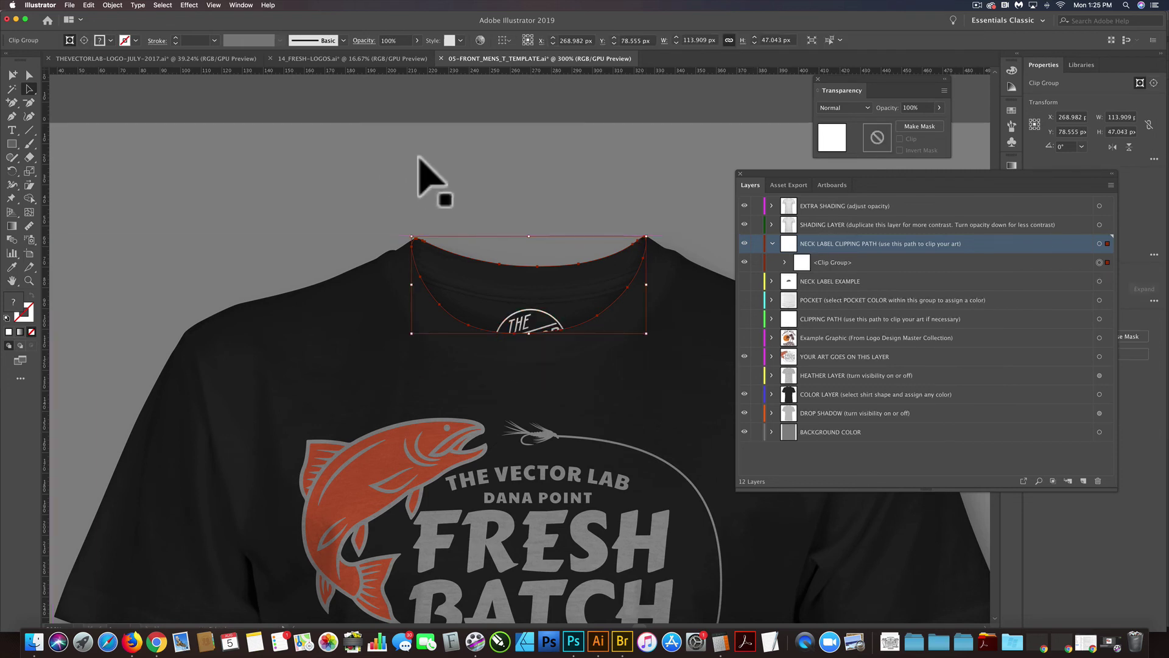
left_click(112, 5)
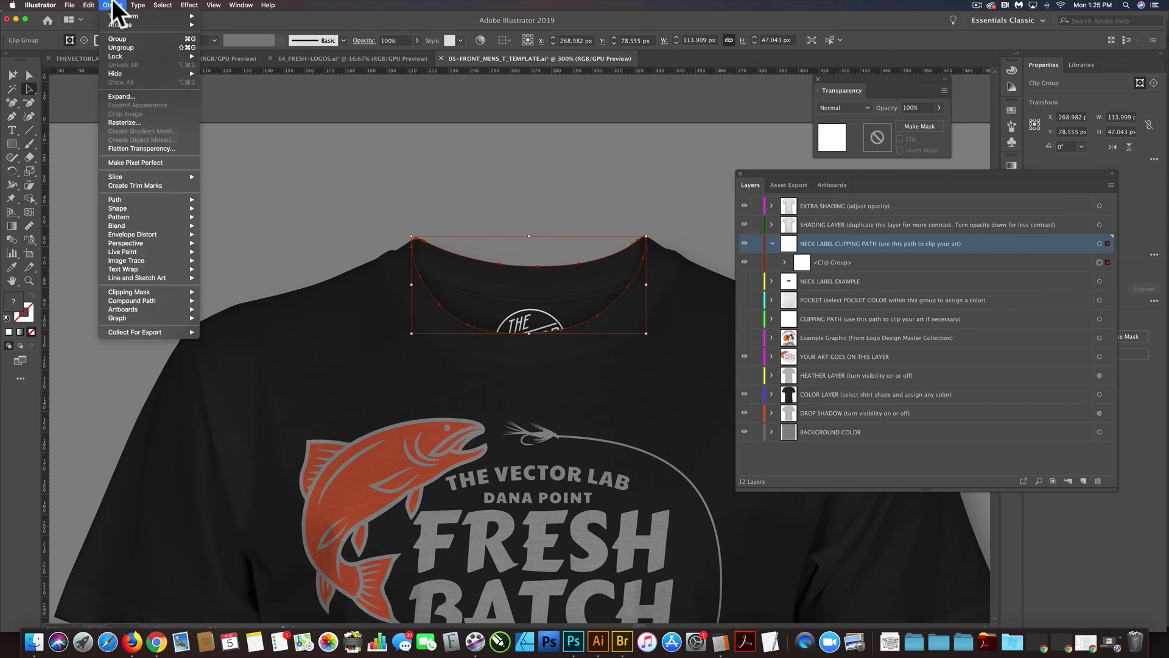
mouse_move(130, 290)
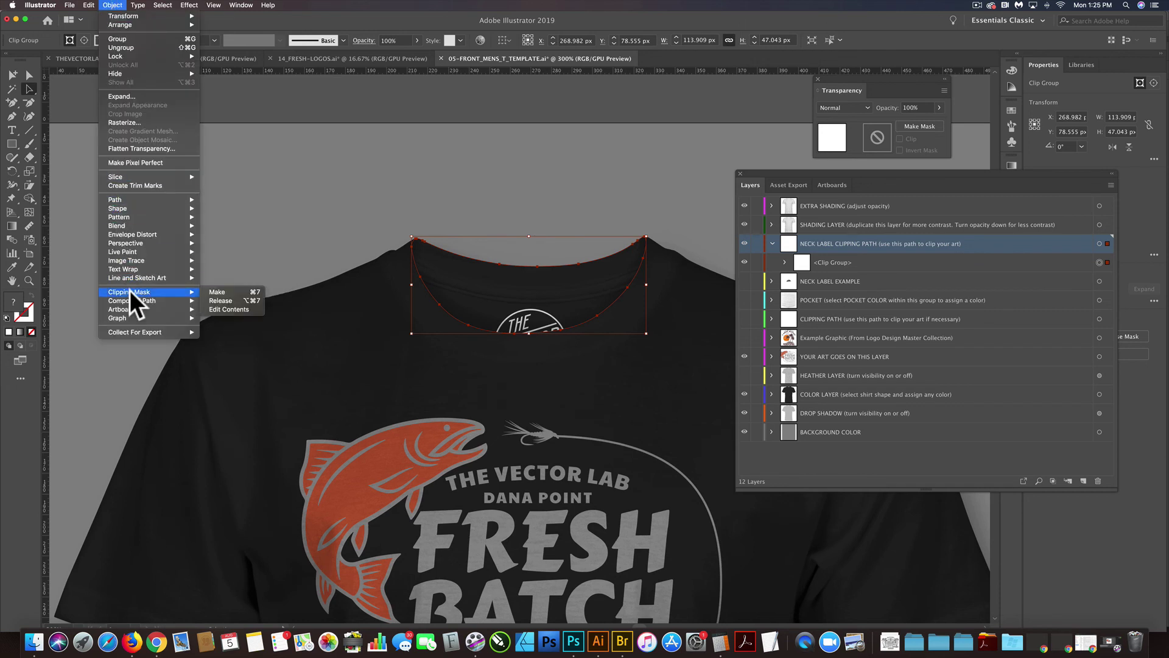
left_click(232, 291)
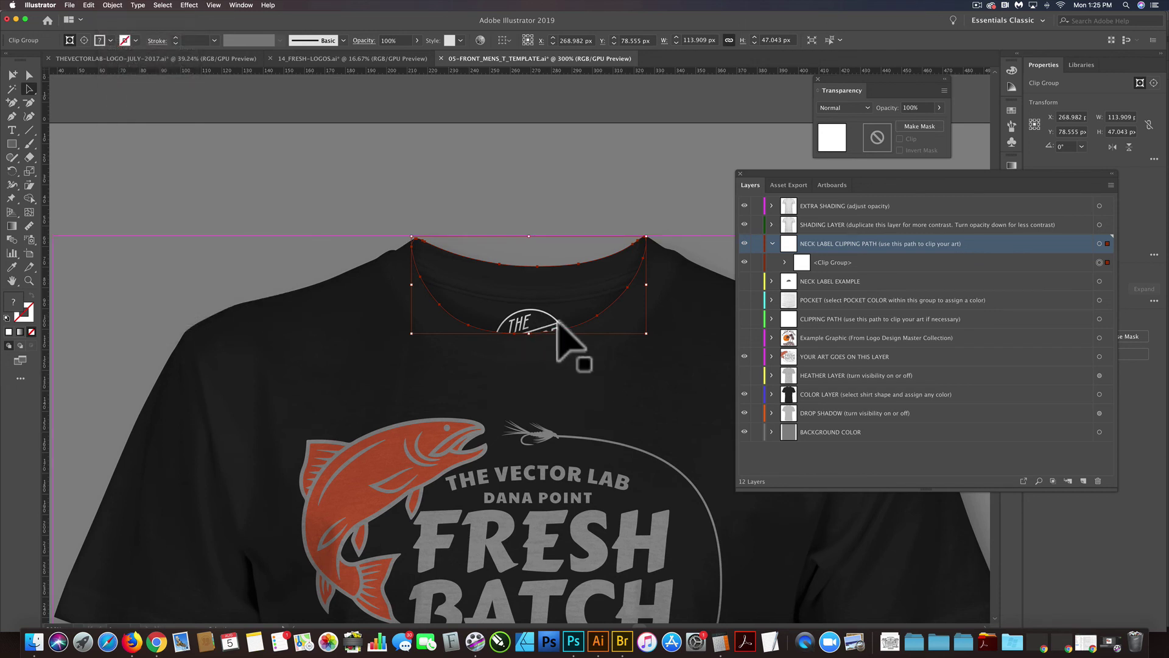
left_click(522, 117)
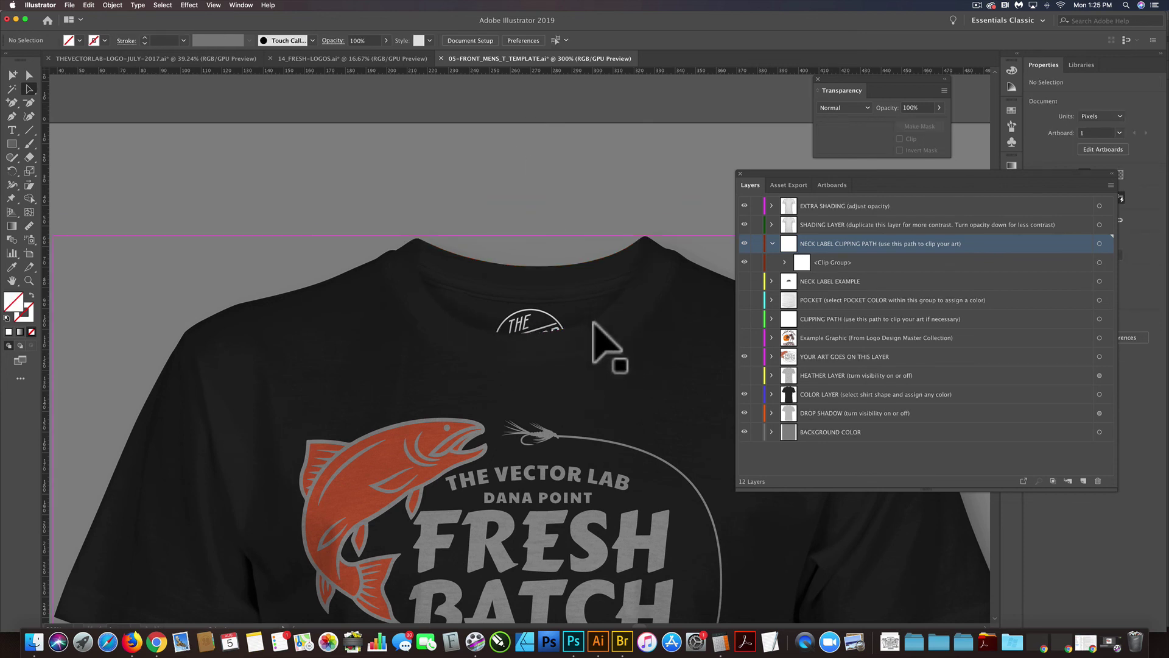
left_click(771, 243)
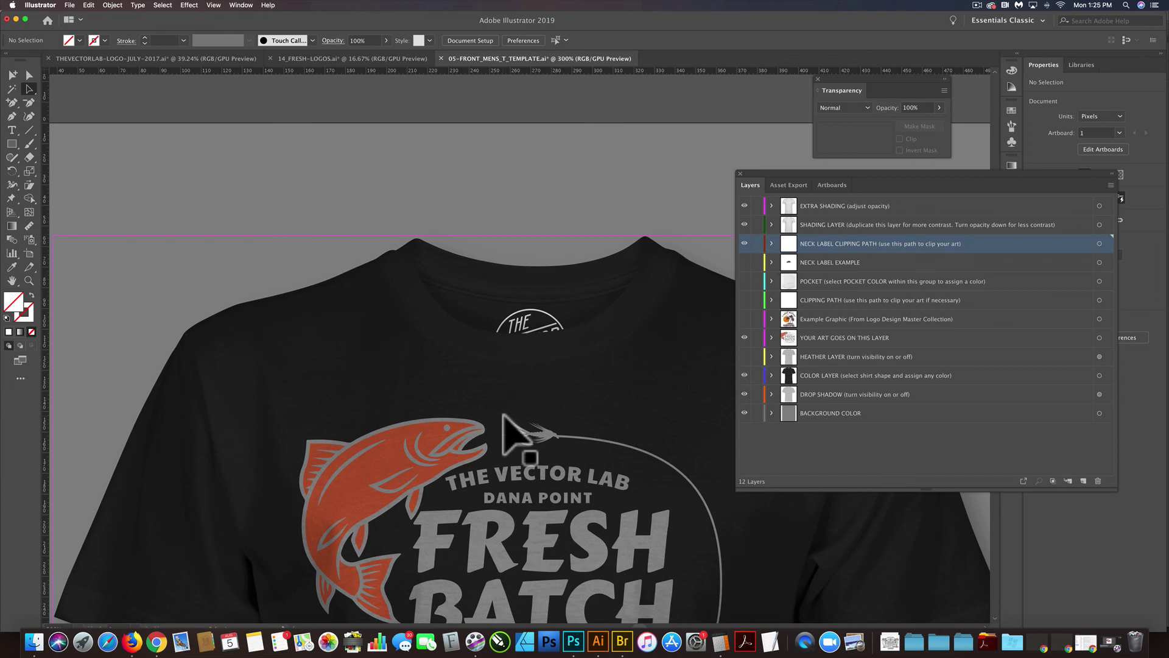
Zoom out to the whole shirt and hide the CLIPPING PATH layer's T-shirt outline
scroll(504, 413, "down", 1)
left_click_drag(532, 463, 526, 287)
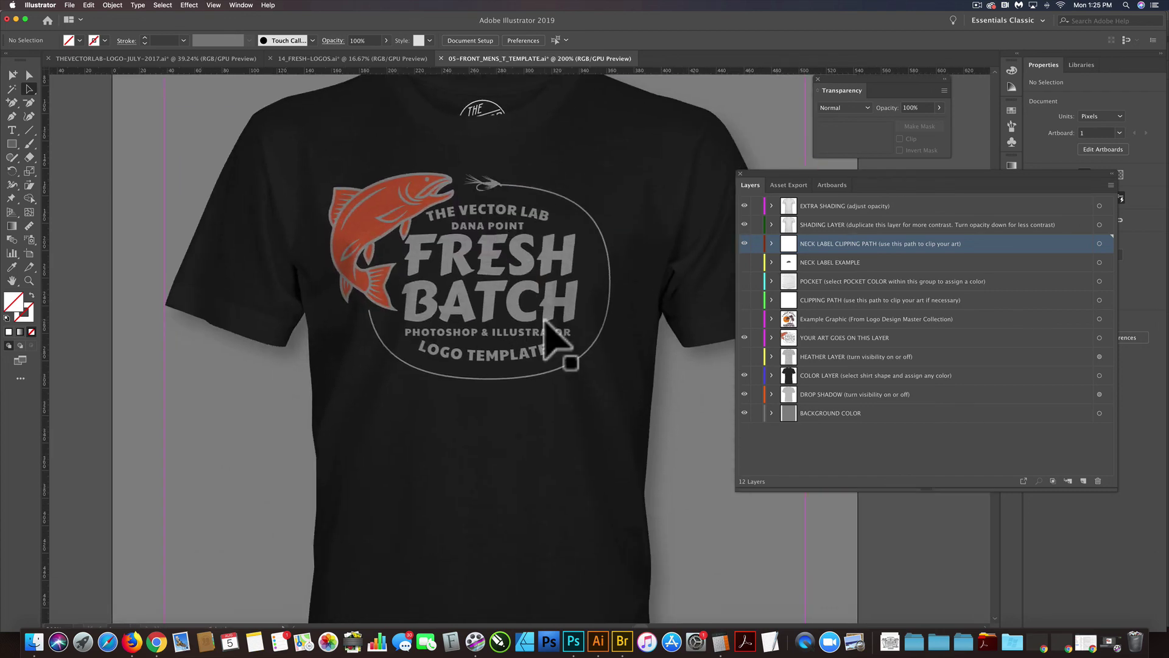
scroll(556, 348, "down", 1)
scroll(566, 430, "down", 1)
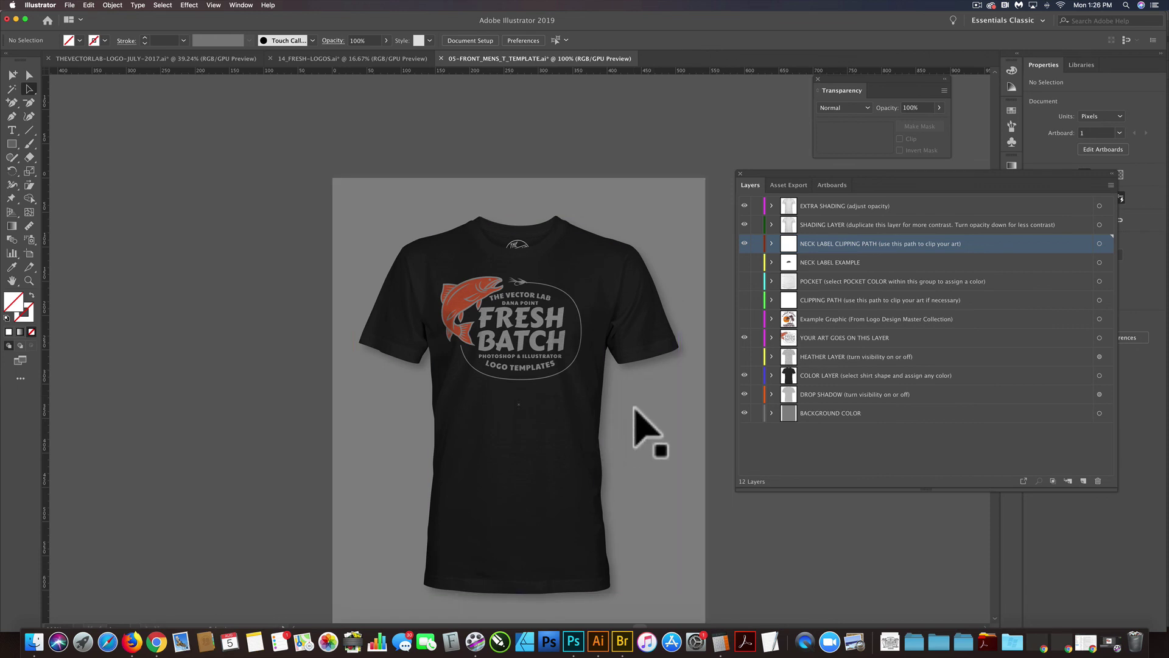
left_click(882, 298)
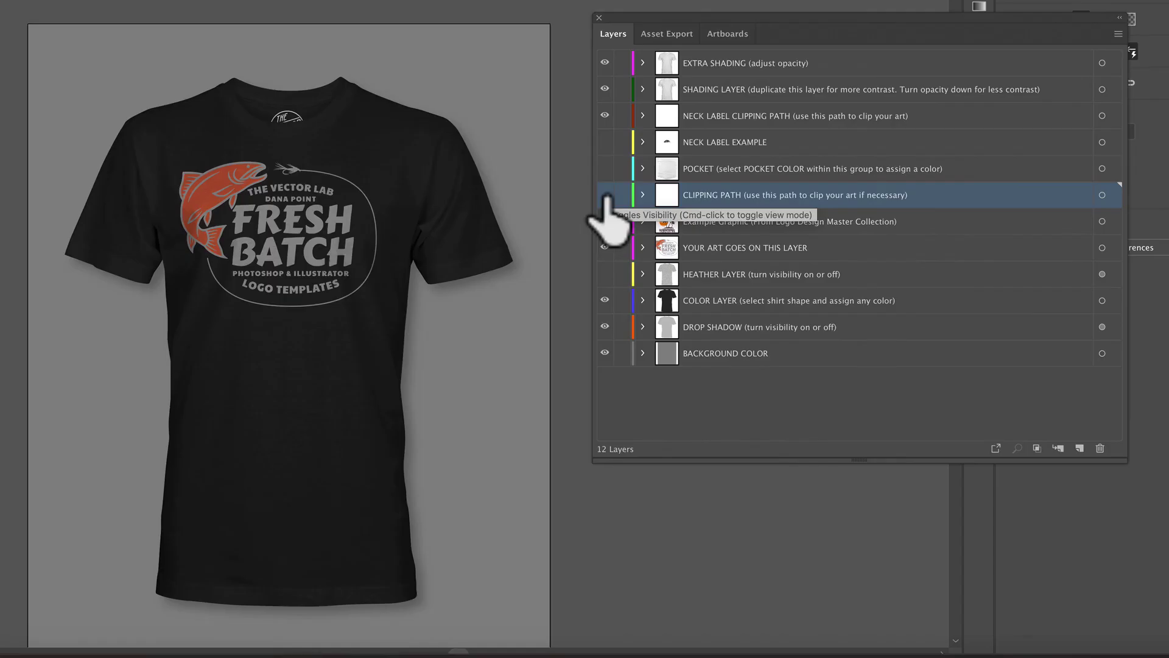
left_click(1102, 195)
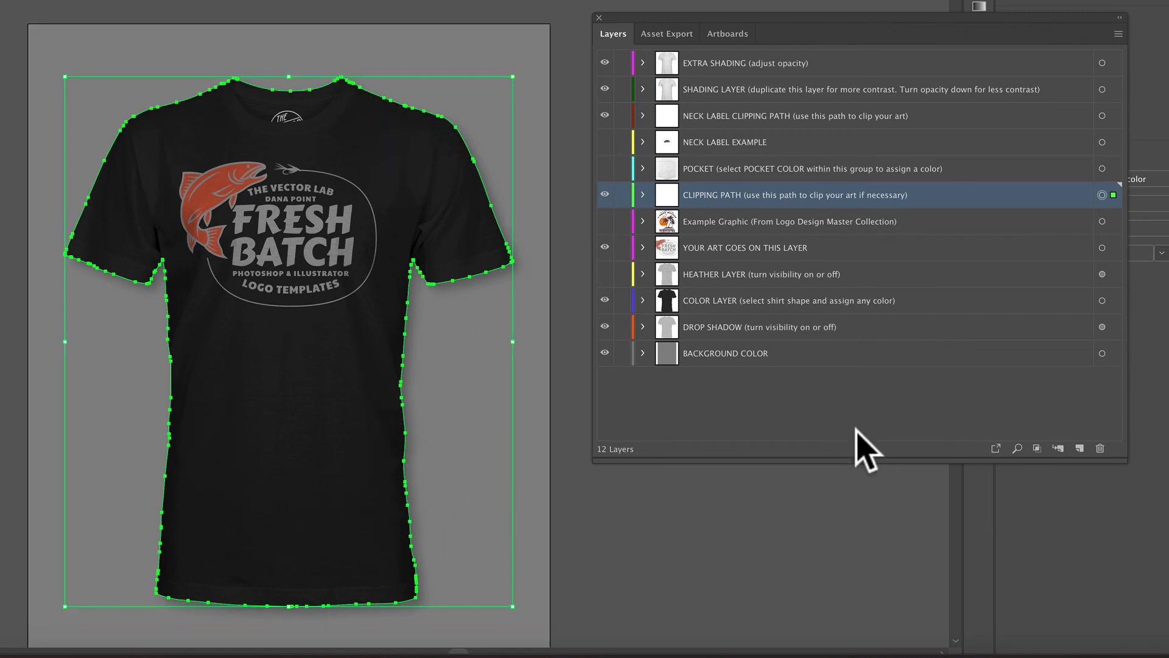
left_click(605, 195)
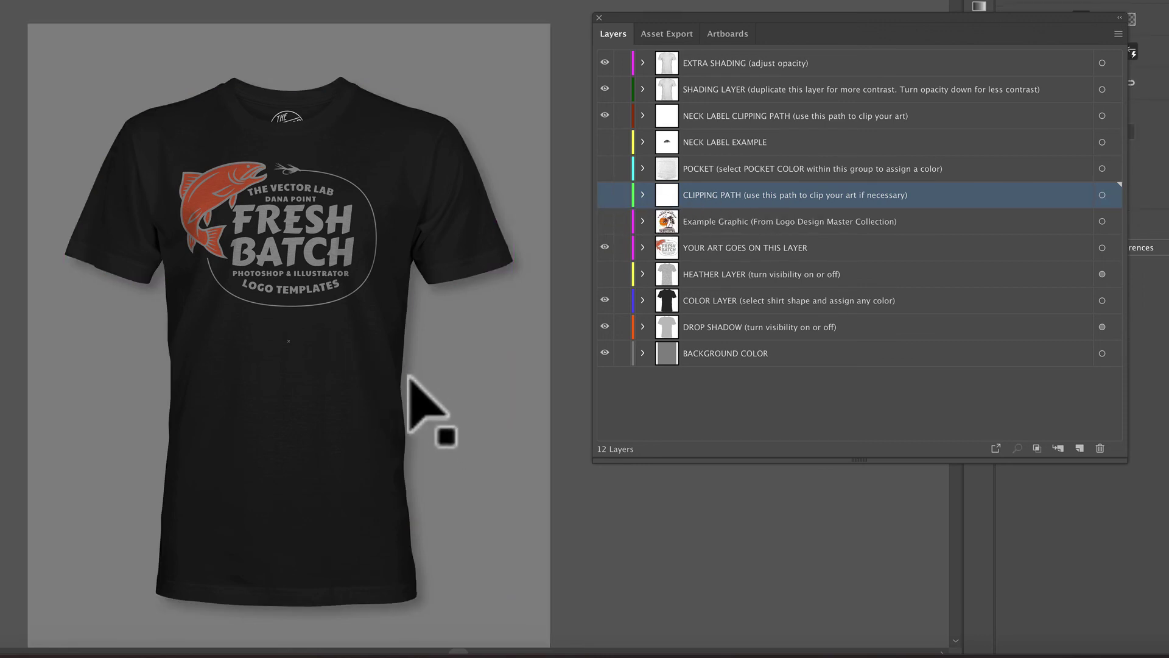
scroll(418, 392, "down", 3)
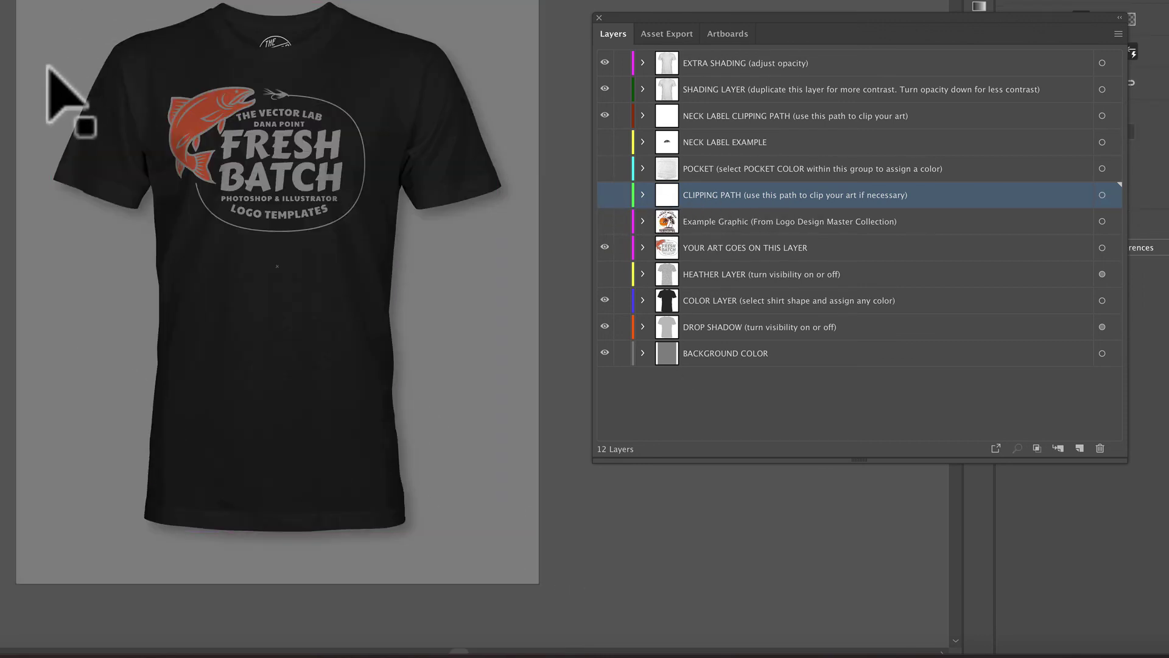